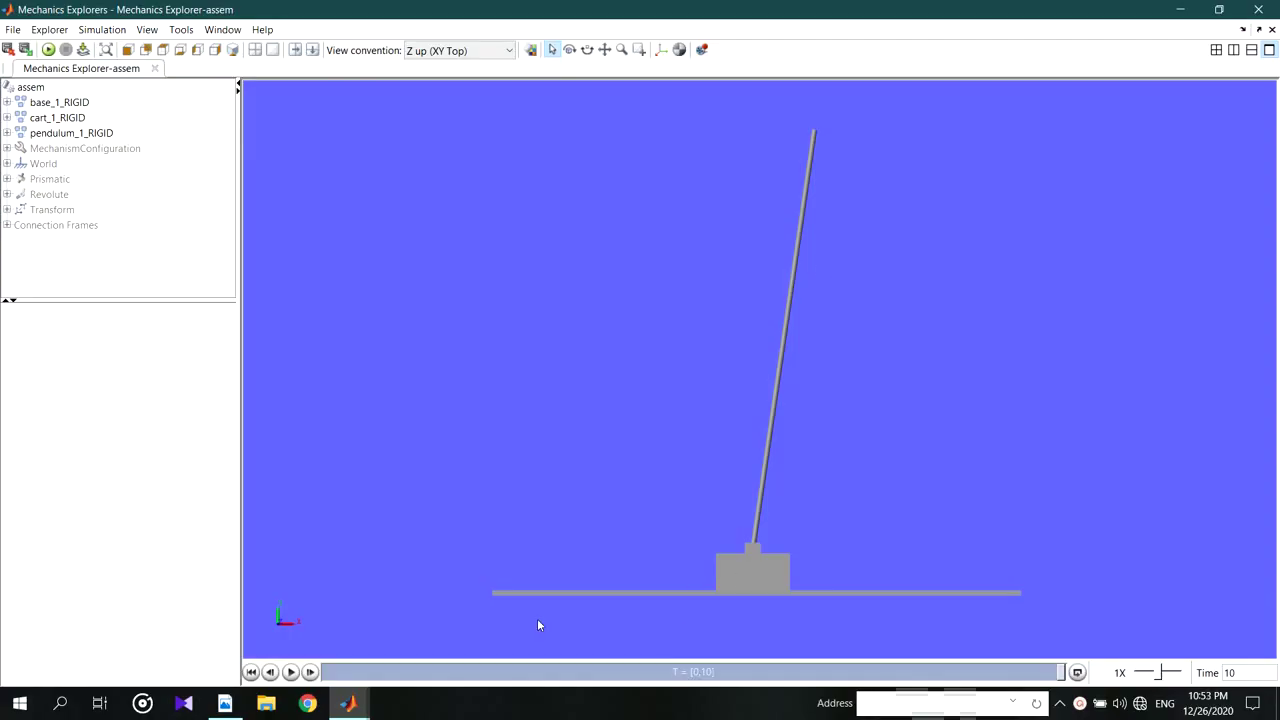
- Play the cart-pendulum animation, pause it, and rewind the timeline to about 5.9 s
{"action": "left_click", "coordinate": [291, 672]}
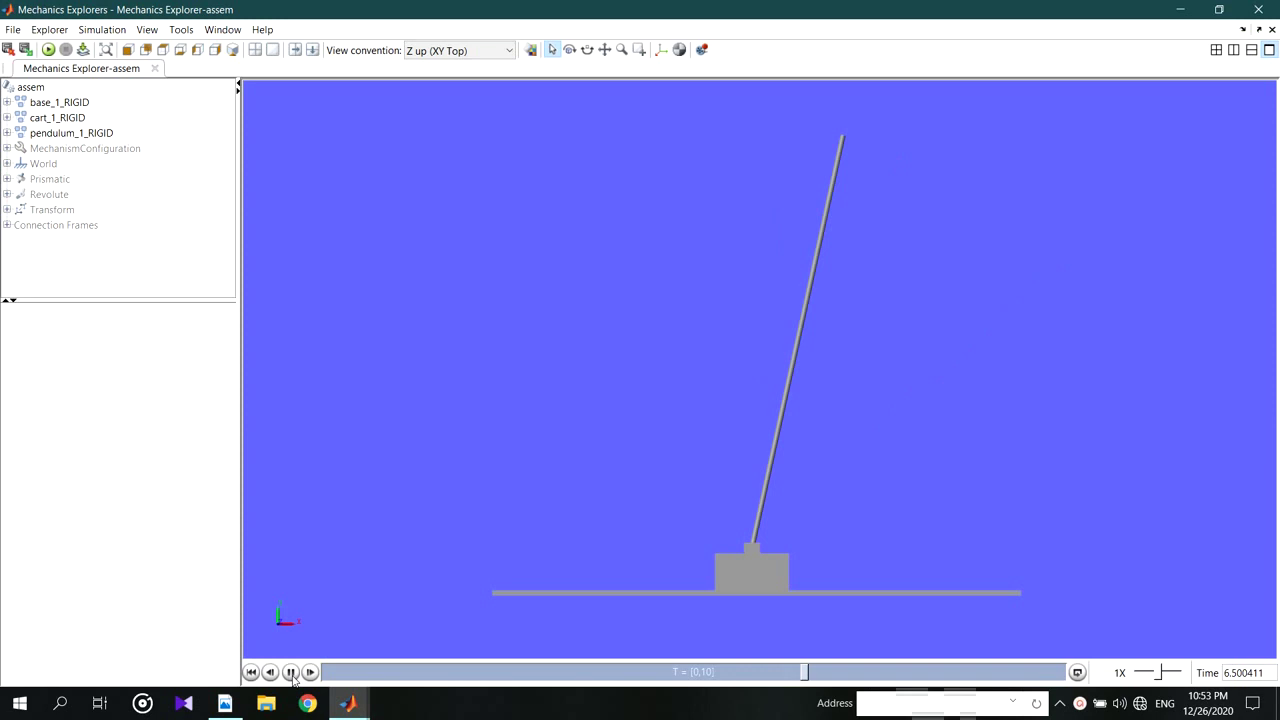
{"action": "left_click", "coordinate": [291, 672]}
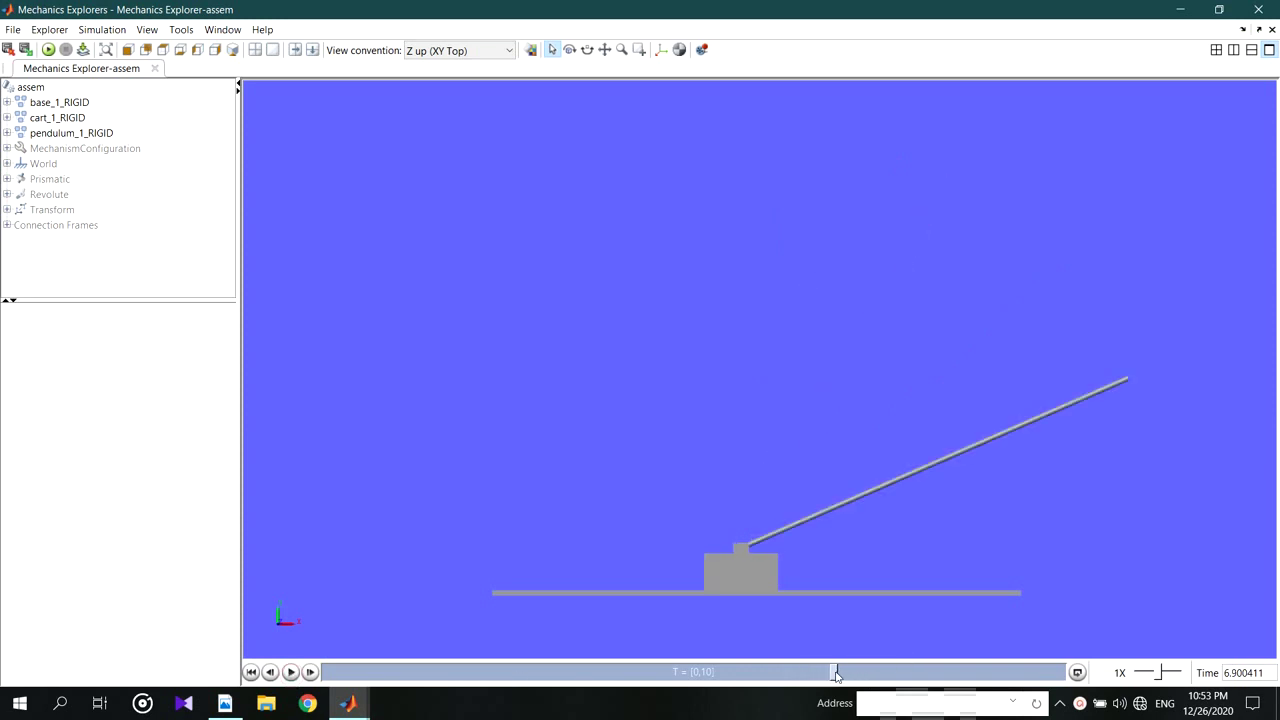
{"action": "left_click_drag", "start_coordinate": [834, 672], "coordinate": [495, 675]}
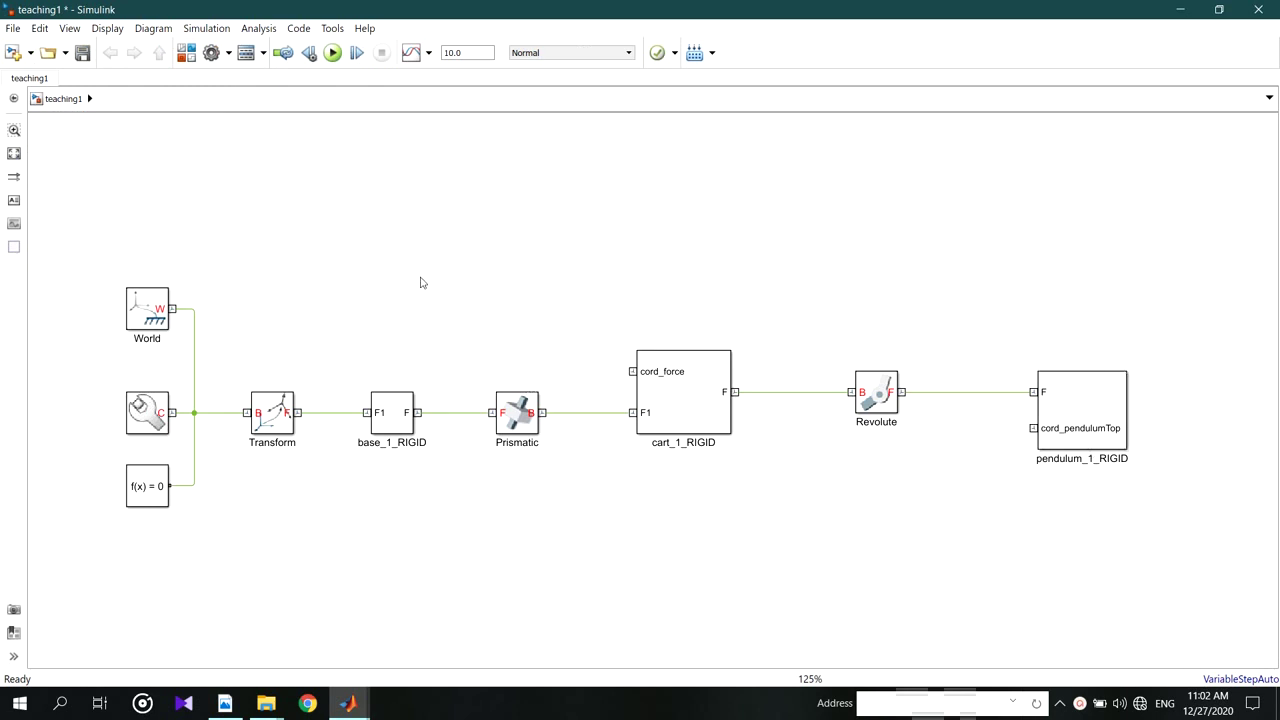
{"action": "left_click", "coordinate": [386, 415]}
{"action": "left_click", "coordinate": [680, 392]}
{"action": "left_click", "coordinate": [515, 418]}
{"action": "double_click", "coordinate": [515, 422]}
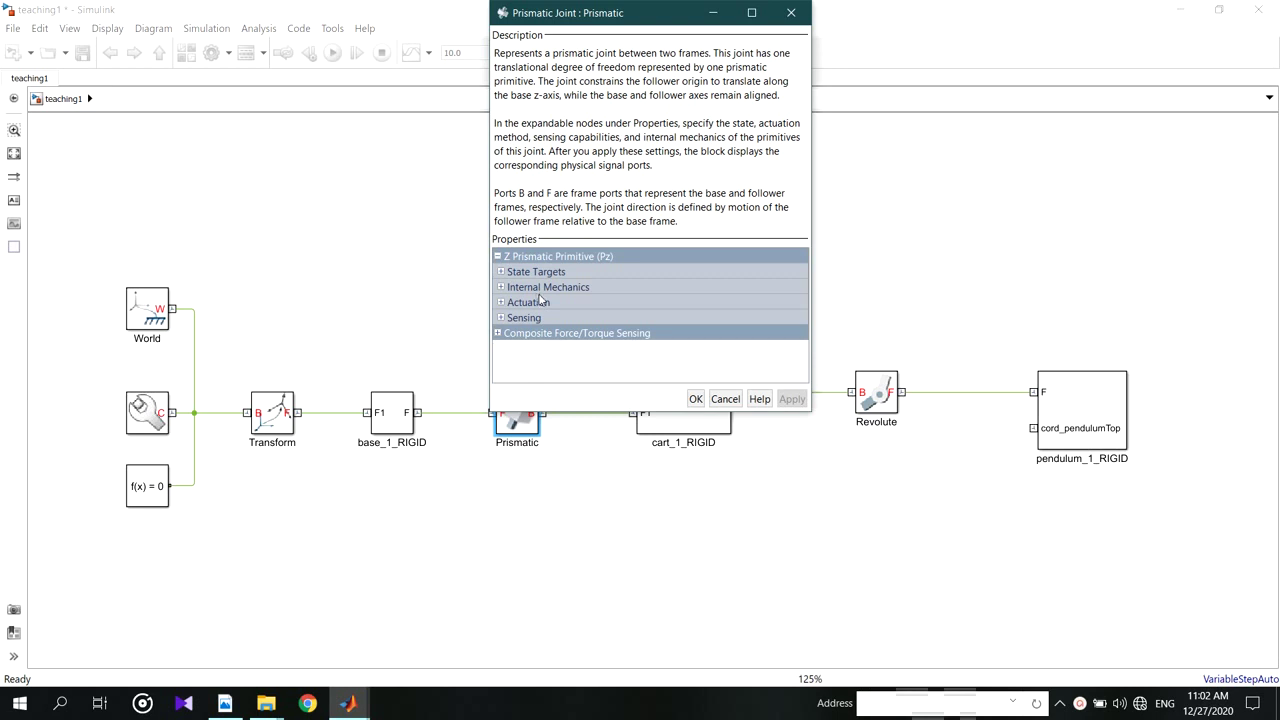
{"action": "left_click", "coordinate": [725, 399]}
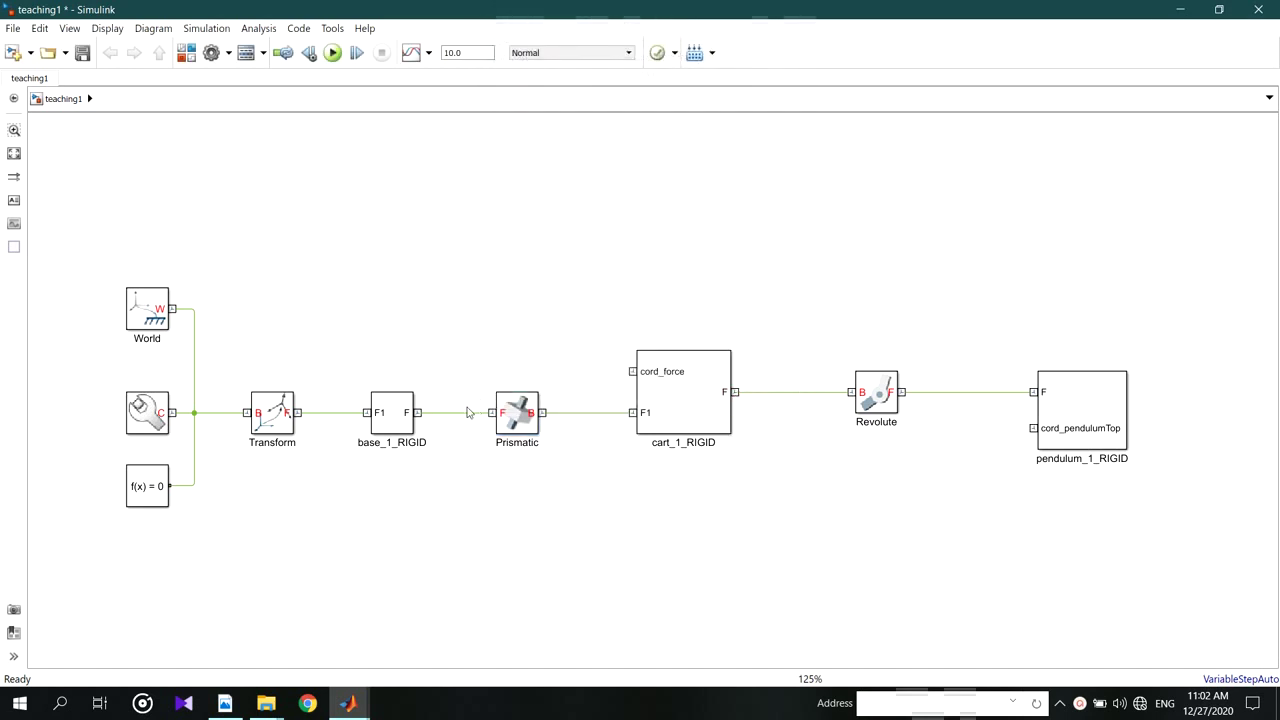
- Insert a Transform Sensor by searching 'transfor' and place it above the Prismatic joint
{"action": "double_click", "coordinate": [495, 228]}
{"action": "type", "text": "trans"}
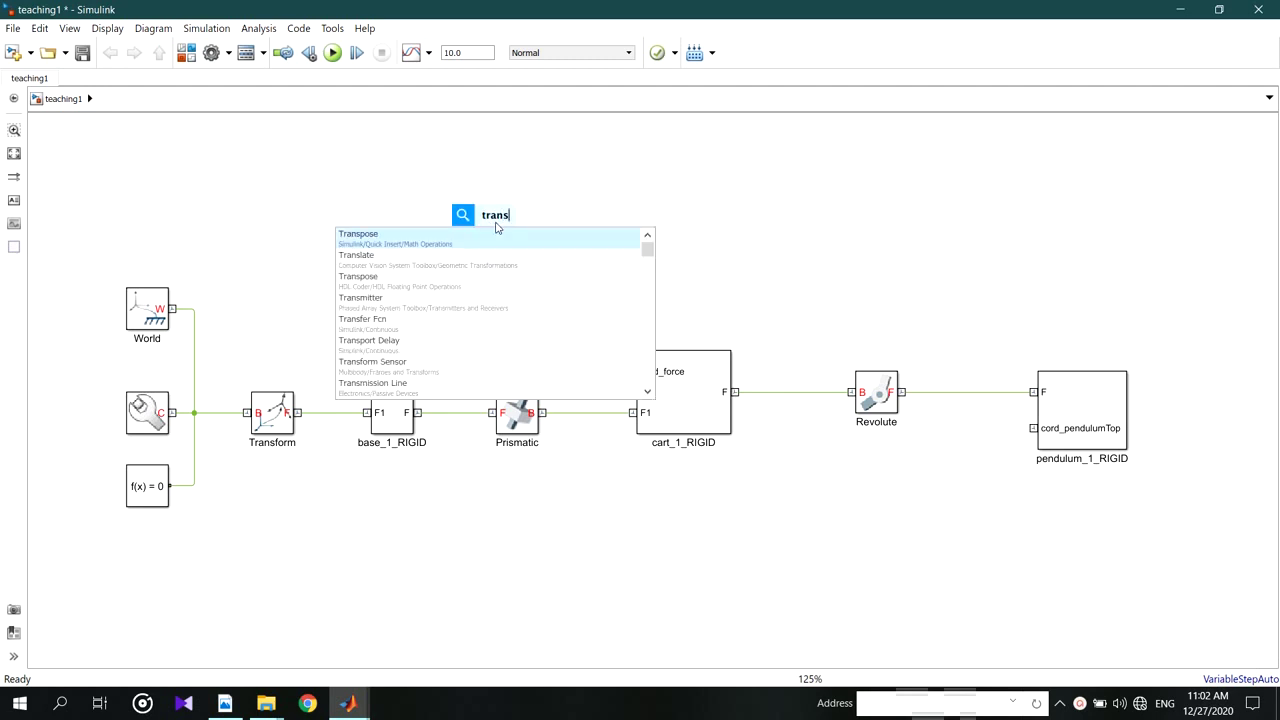
{"action": "type", "text": "for"}
{"action": "key", "text": "Return"}
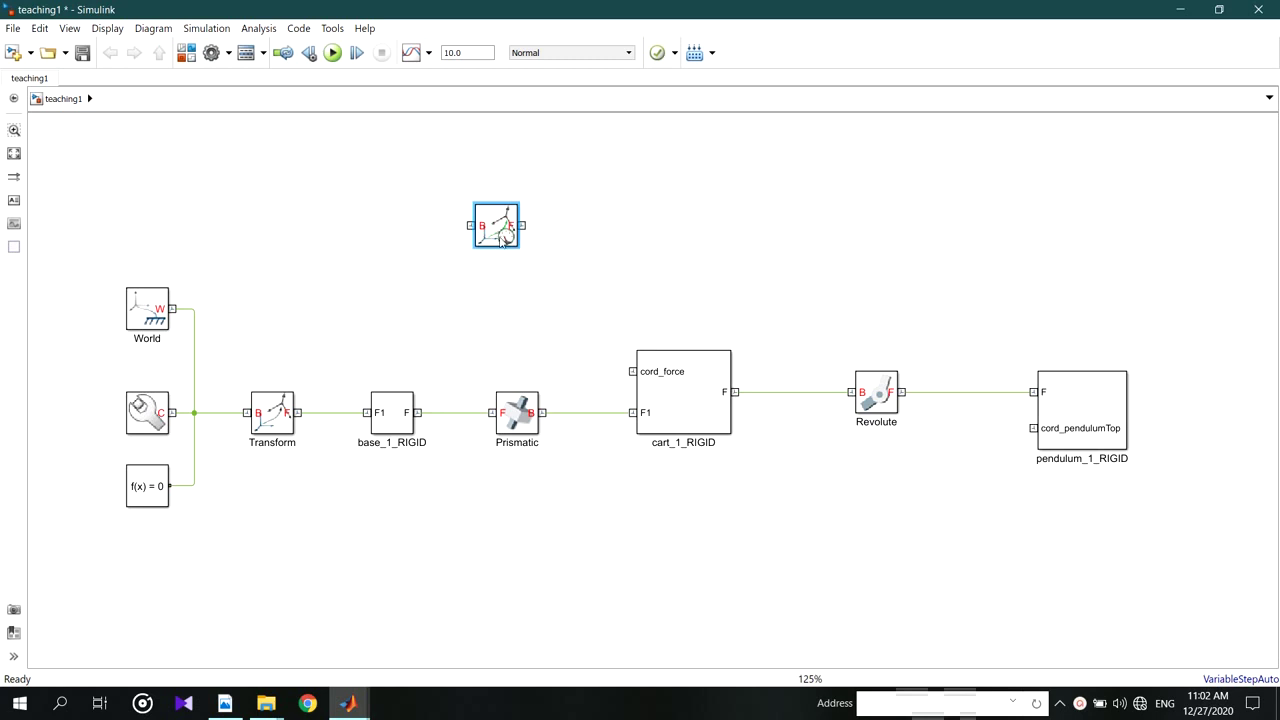
{"action": "left_click", "coordinate": [516, 295]}
{"action": "left_click_drag", "start_coordinate": [500, 236], "coordinate": [523, 286]}
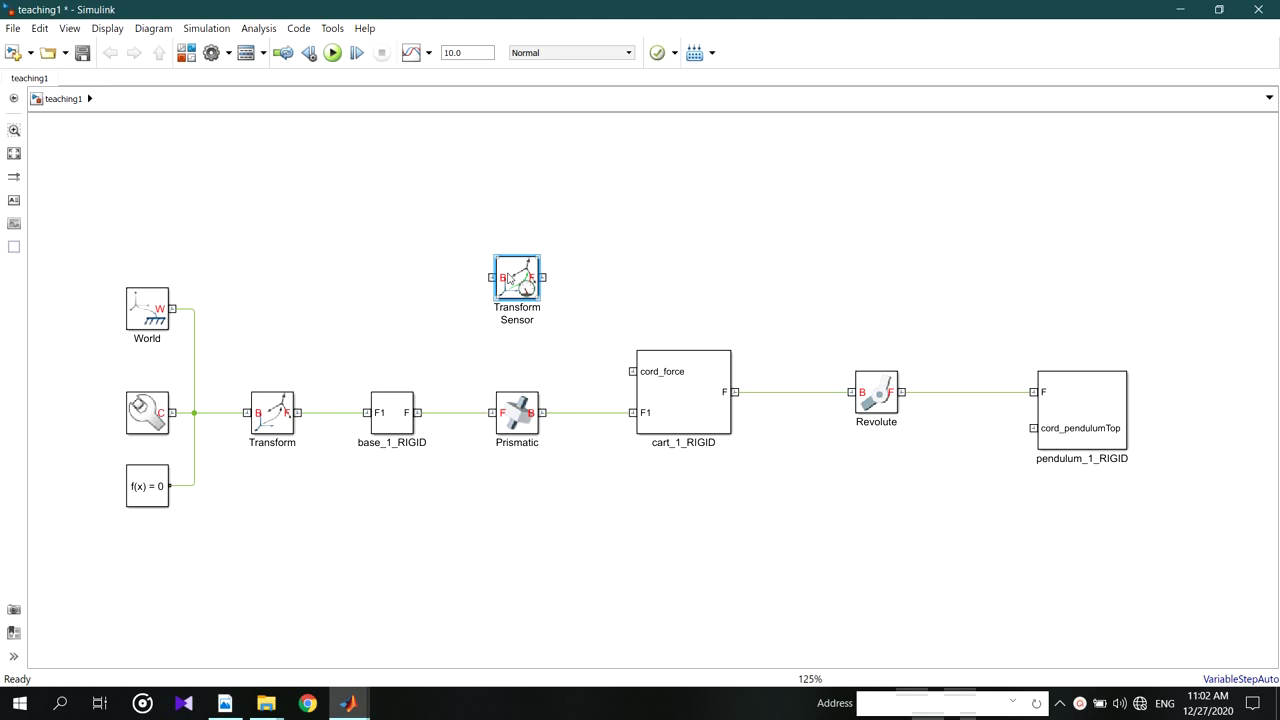
{"action": "left_click", "coordinate": [386, 222]}
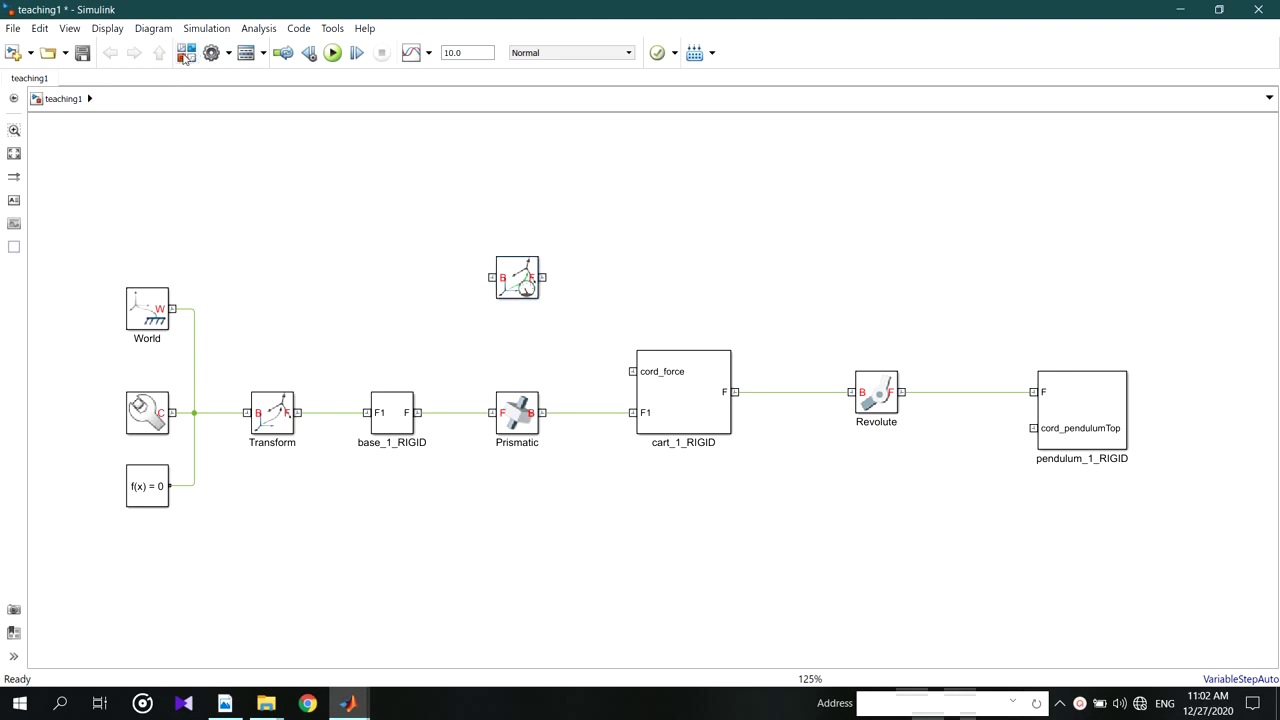
{"action": "left_click", "coordinate": [186, 52]}
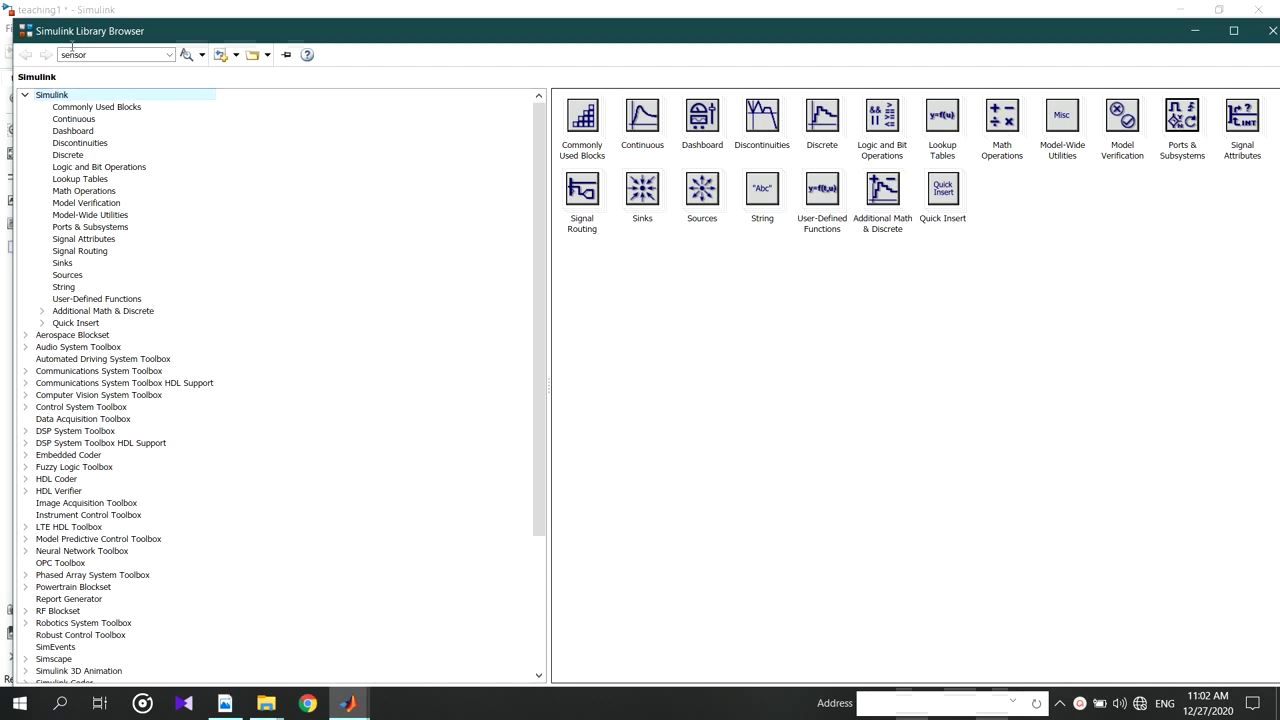
{"action": "double_click", "coordinate": [93, 57]}
{"action": "type", "text": "trans"}
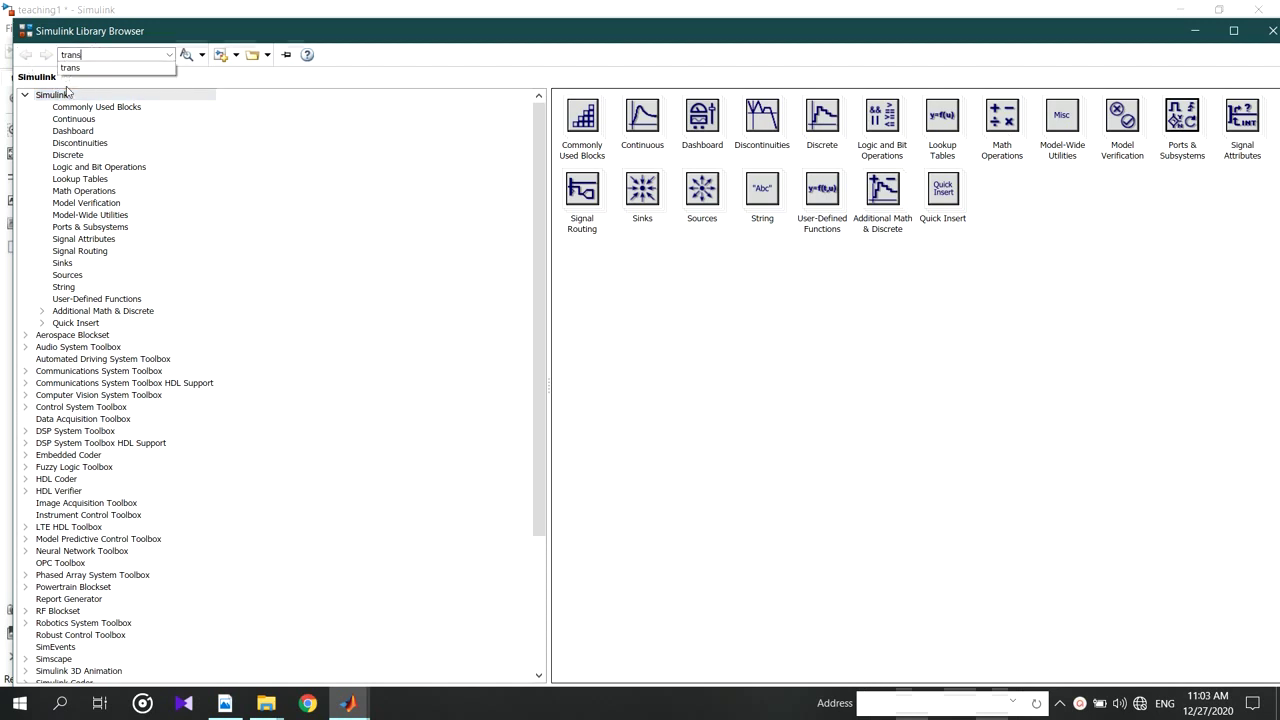
{"action": "key", "text": "Return"}
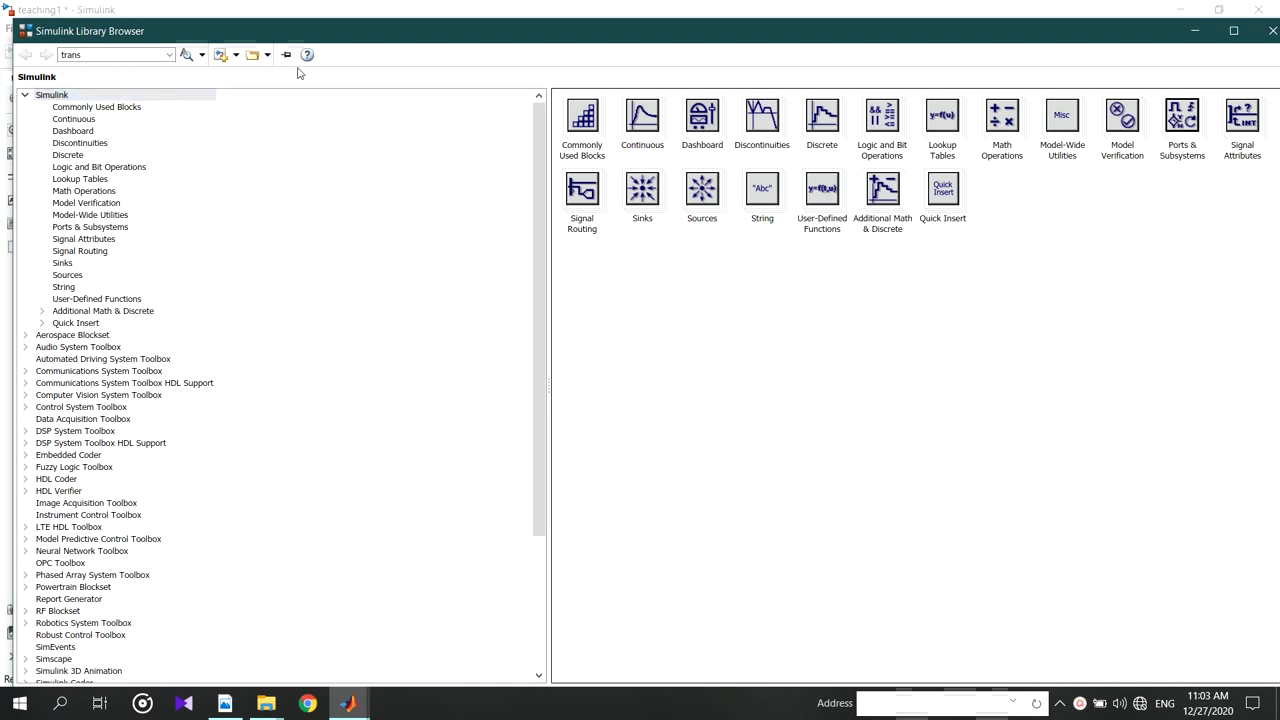
{"action": "left_click", "coordinate": [186, 55]}
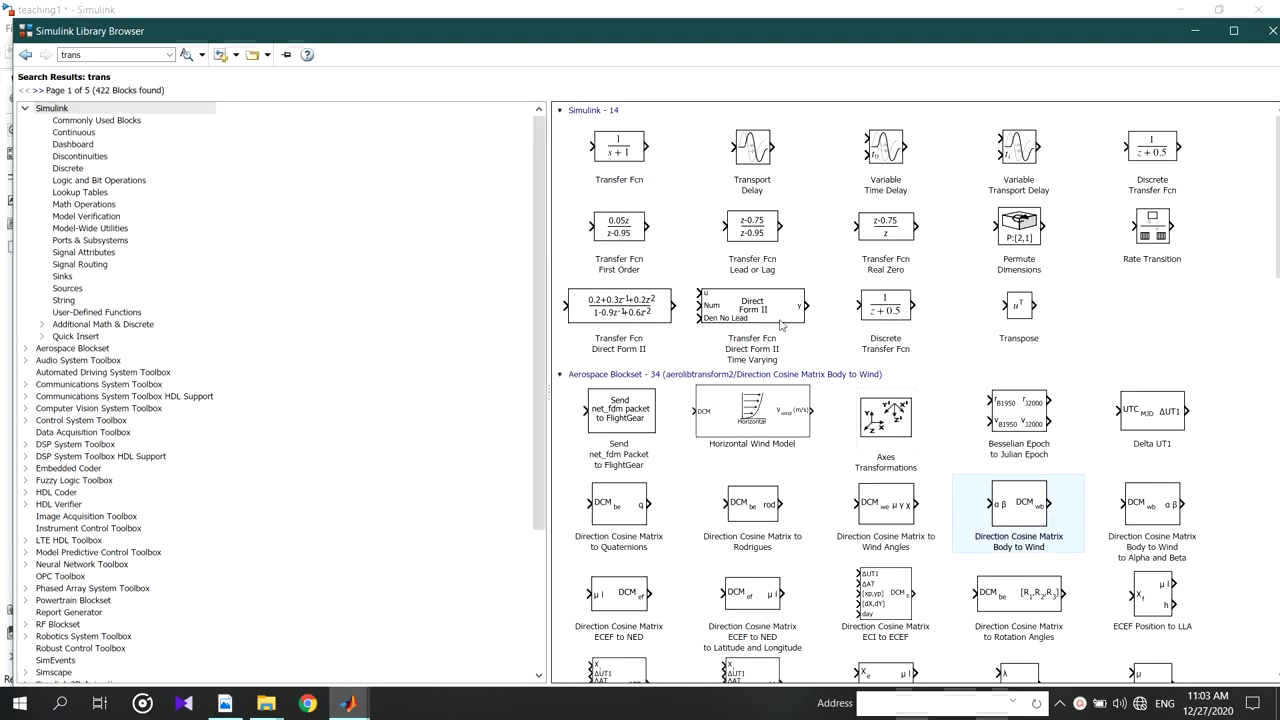
{"action": "scroll", "coordinate": [781, 325], "scroll_direction": "down", "scroll_amount": 4}
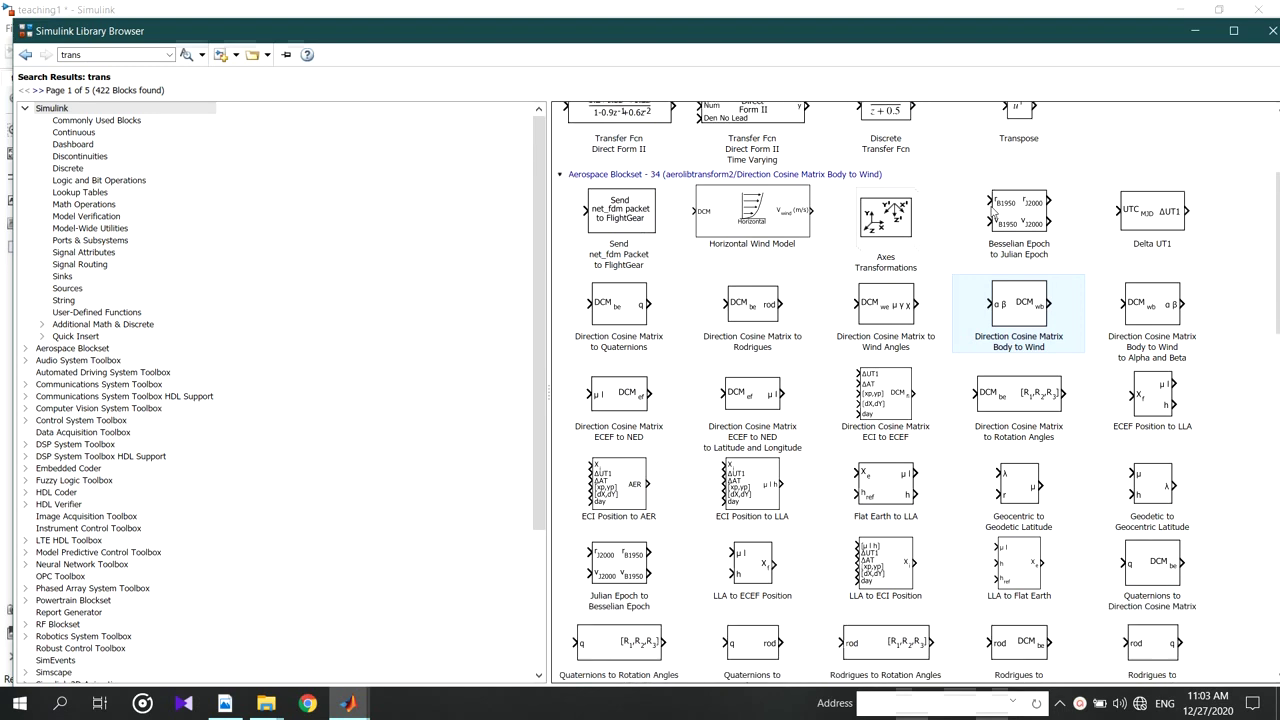
{"action": "scroll", "coordinate": [829, 291], "scroll_direction": "down", "scroll_amount": 7}
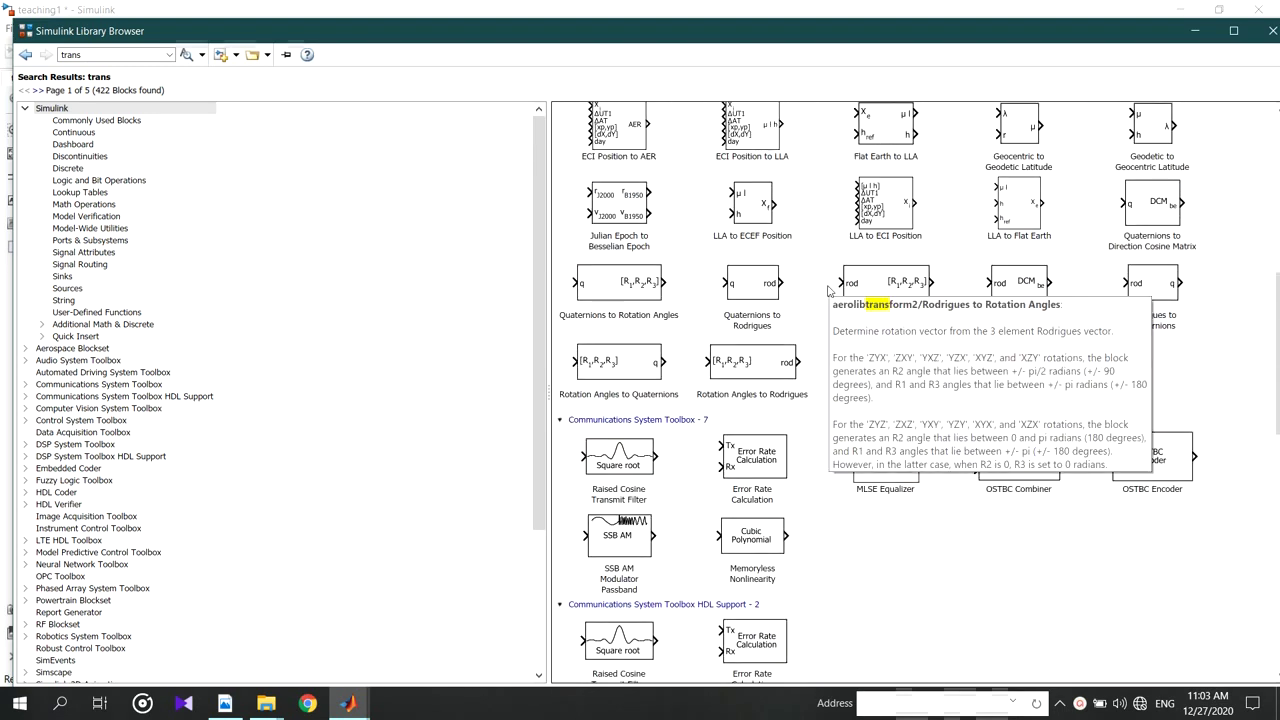
{"action": "scroll", "coordinate": [828, 291], "scroll_direction": "down", "scroll_amount": 10}
{"action": "scroll", "coordinate": [828, 291], "scroll_direction": "down", "scroll_amount": 6}
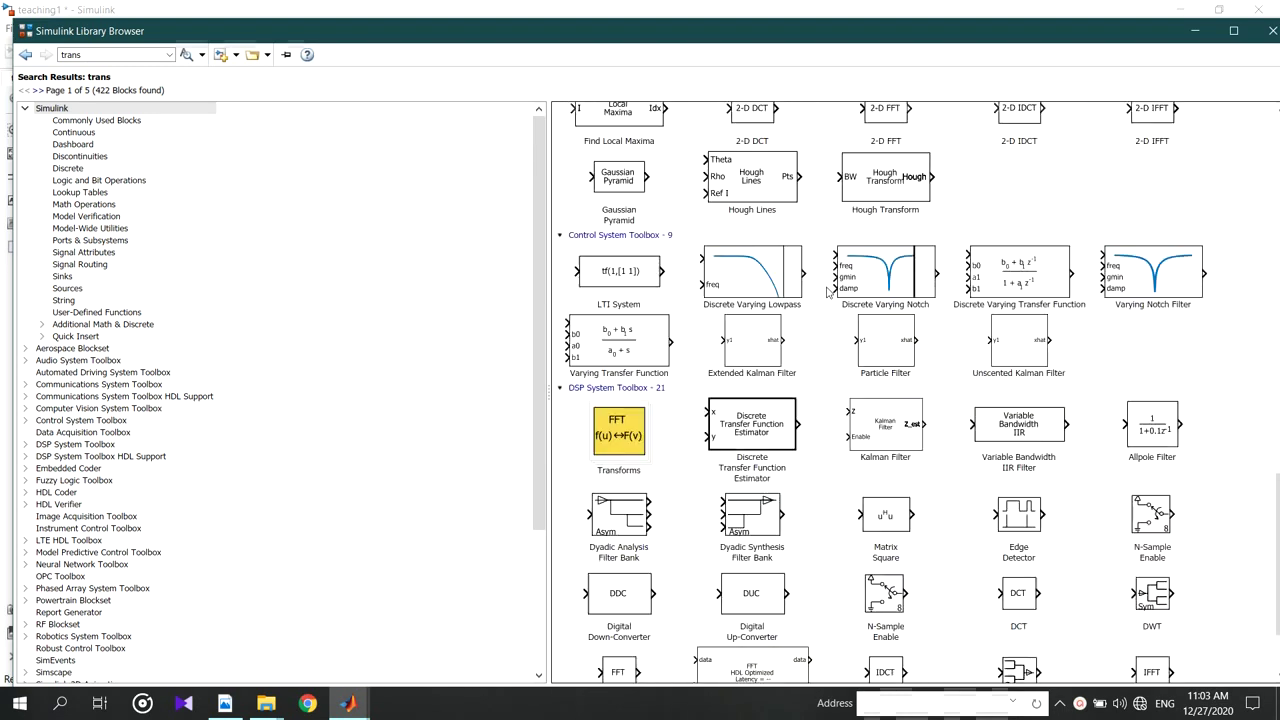
{"action": "scroll", "coordinate": [716, 443], "scroll_direction": "up", "scroll_amount": 20}
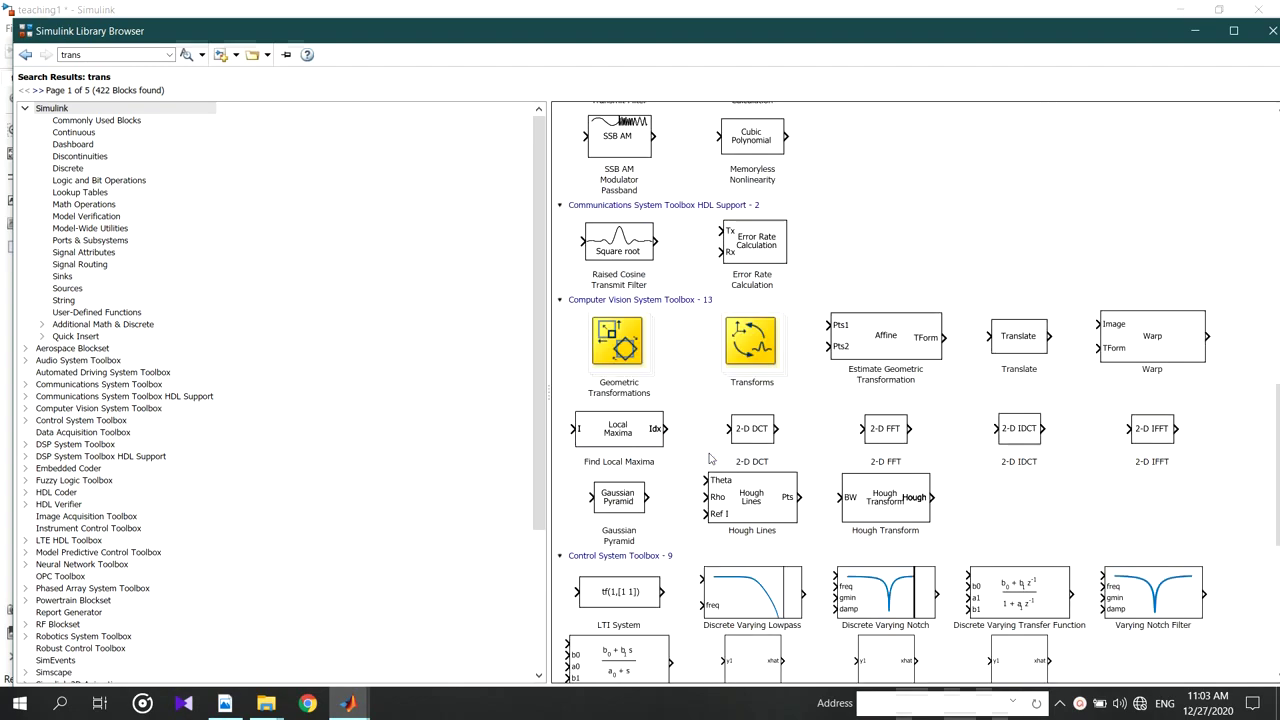
- Close the Library Browser and nudge the Transform Sensor slightly lower in teaching1
{"action": "left_click", "coordinate": [1259, 10]}
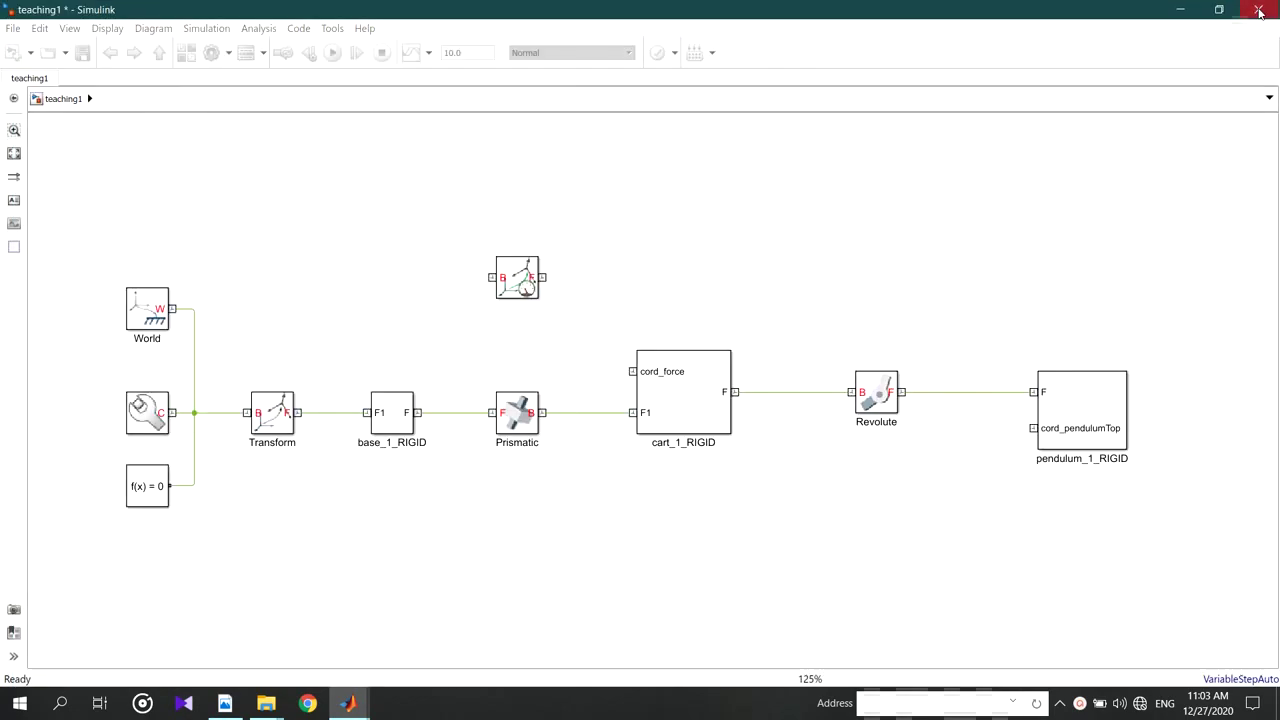
{"action": "left_click", "coordinate": [350, 703]}
{"action": "left_click", "coordinate": [604, 580]}
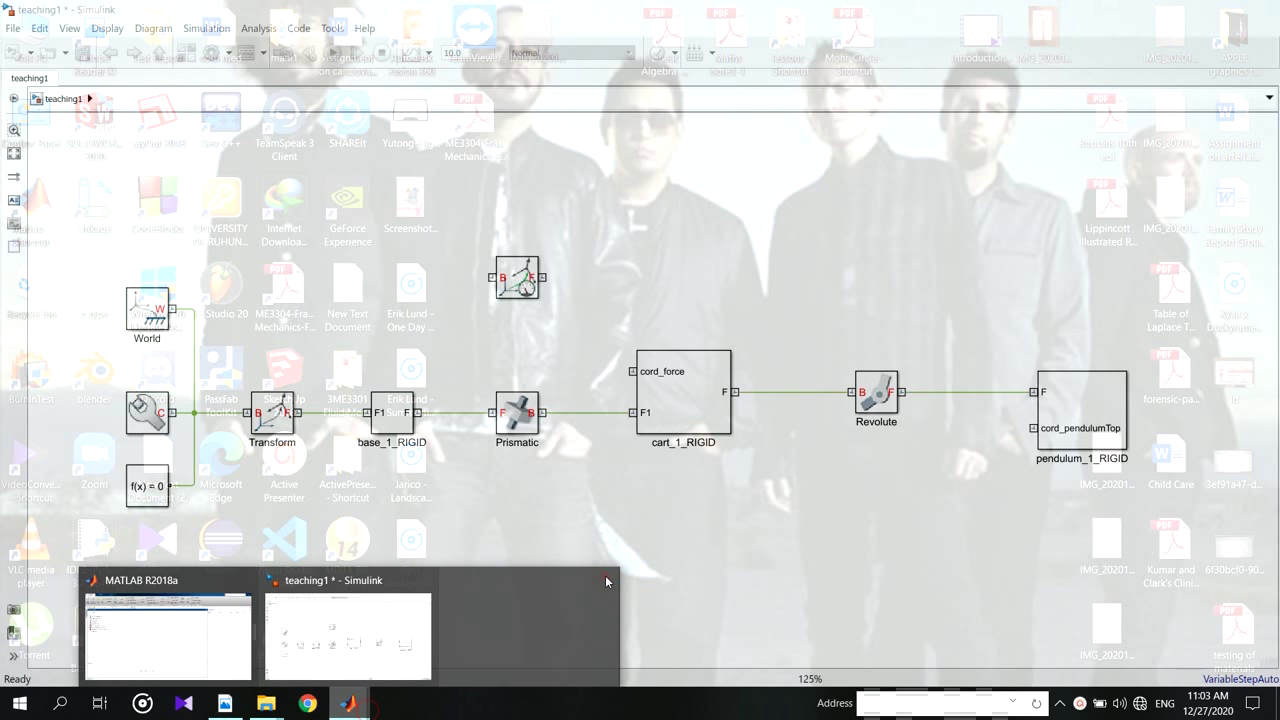
{"action": "left_click_drag", "start_coordinate": [530, 287], "coordinate": [524, 306]}
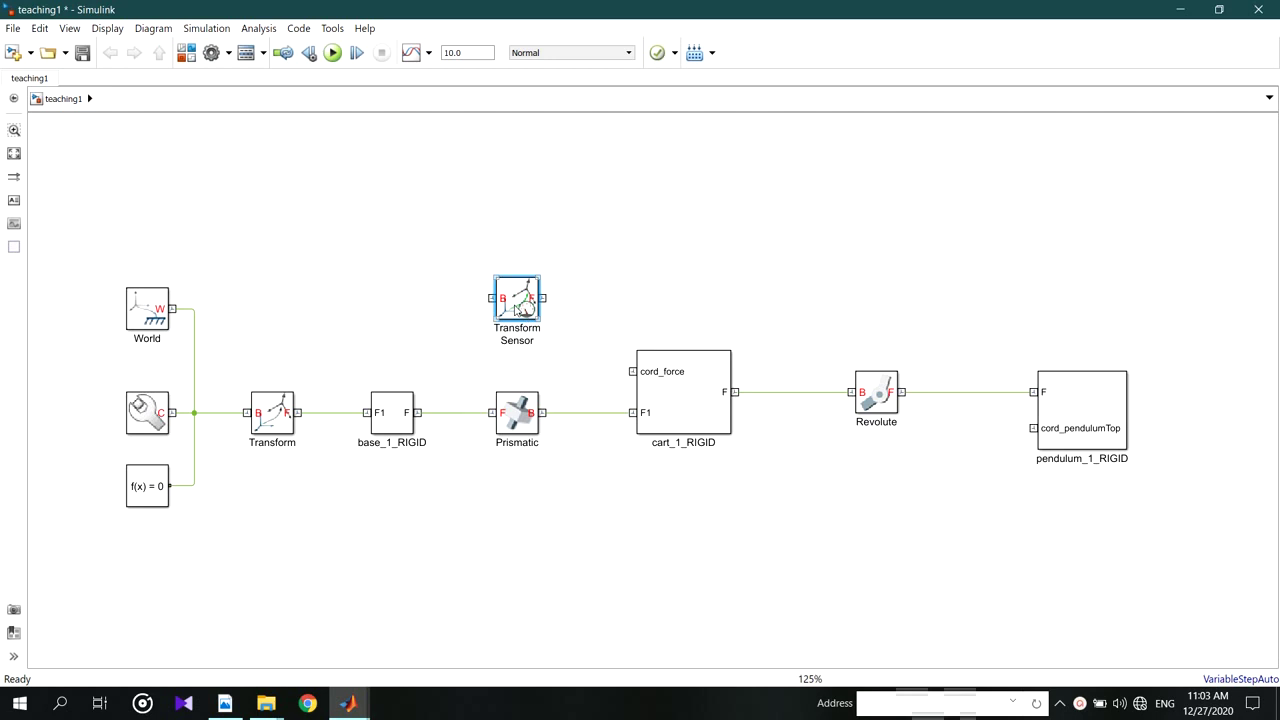
- Flip the Transform Sensor horizontally and wire its ports to the lines on both sides of Prismatic
{"action": "right_click", "coordinate": [516, 302]}
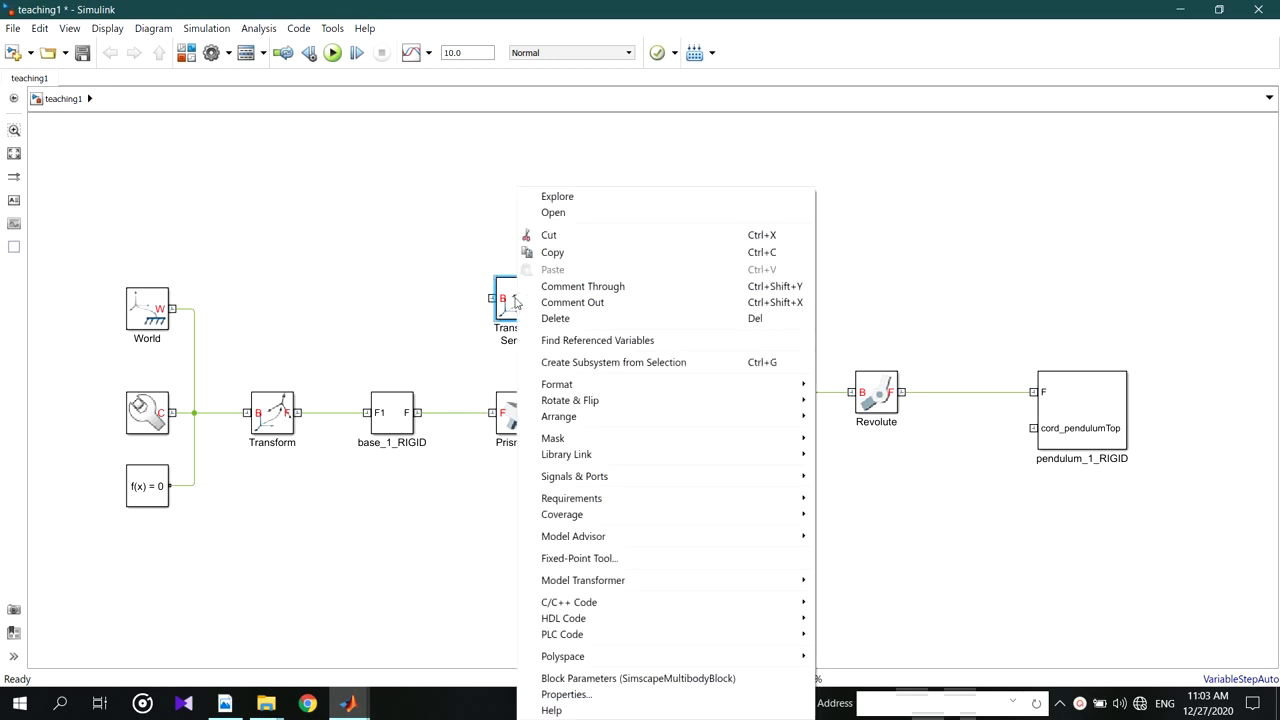
{"action": "left_click", "coordinate": [575, 430]}
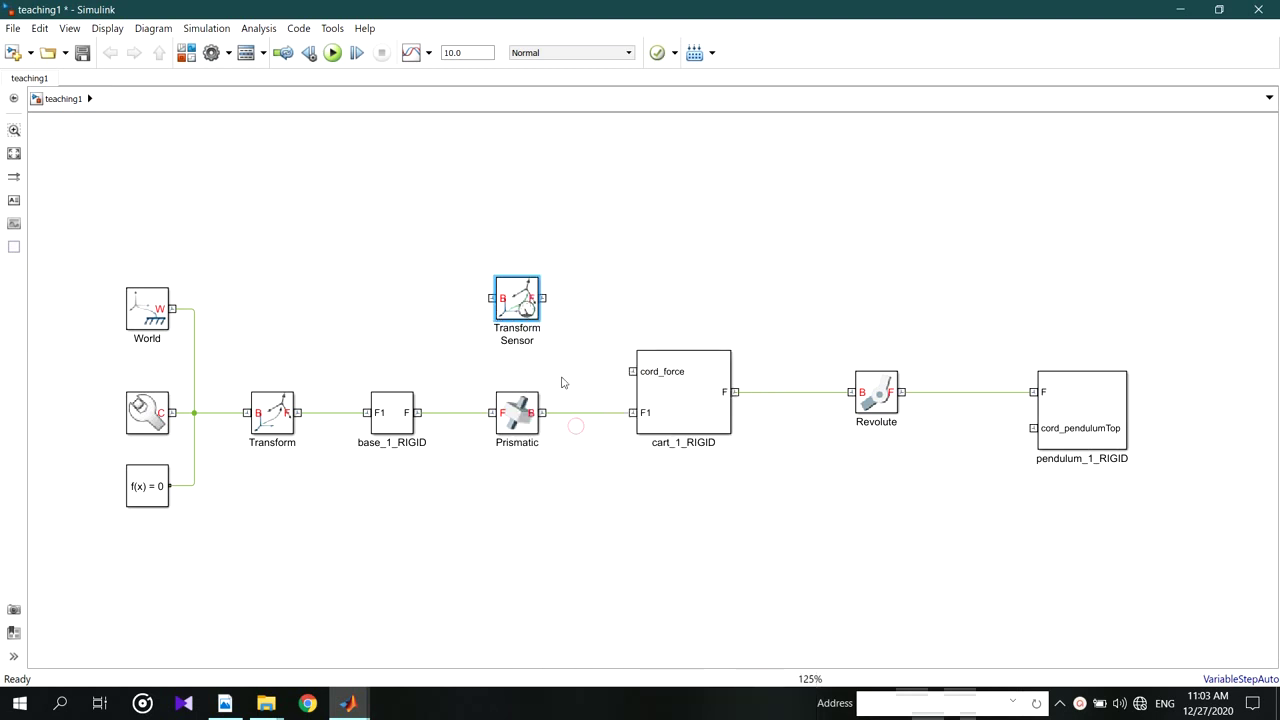
{"action": "right_click", "coordinate": [522, 302]}
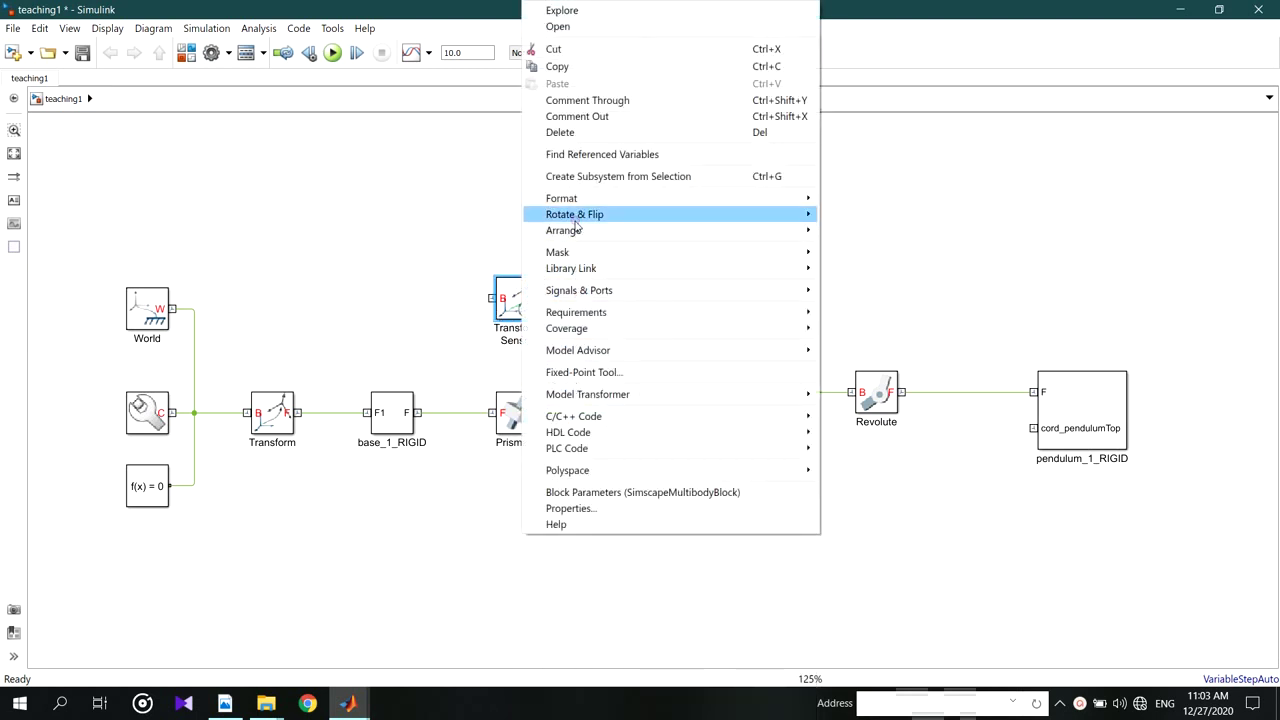
{"action": "mouse_move", "coordinate": [760, 214]}
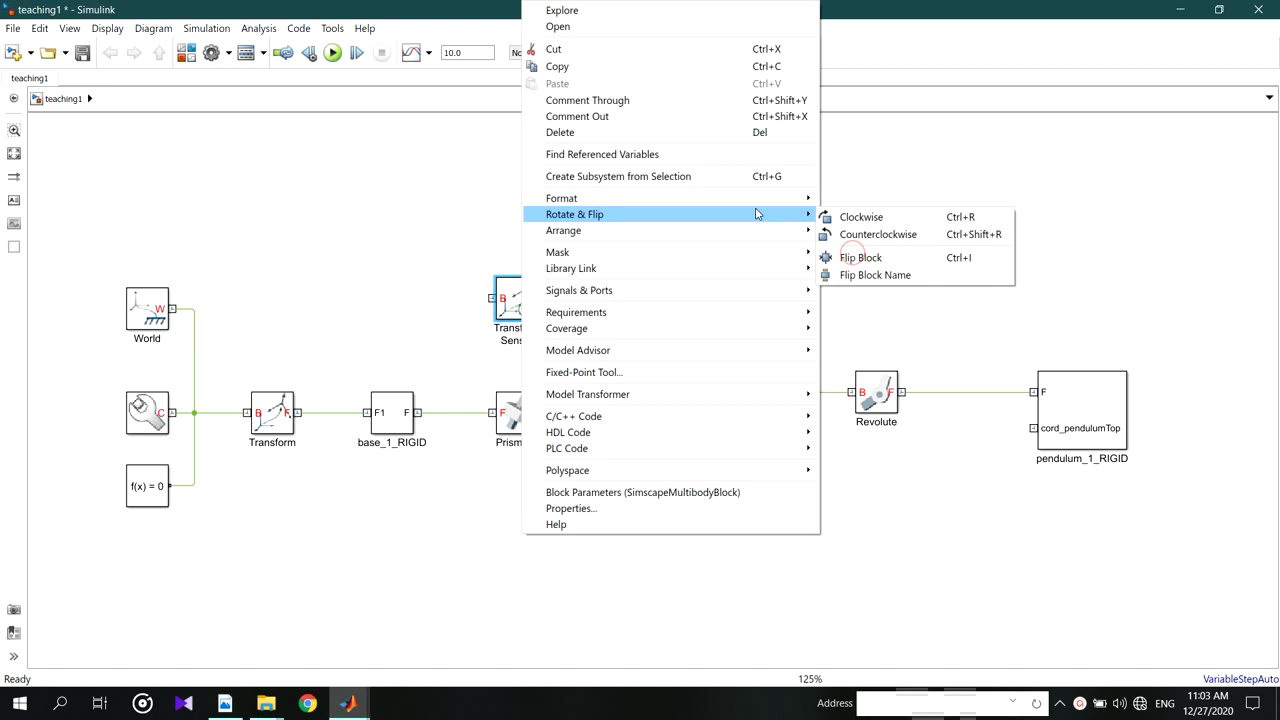
{"action": "left_click", "coordinate": [834, 258]}
{"action": "left_click_drag", "start_coordinate": [543, 298], "coordinate": [562, 415]}
{"action": "left_click_drag", "start_coordinate": [491, 298], "coordinate": [477, 413]}
- Enable Translation > Distance in the Transform Sensor's parameters and confirm with OK
{"action": "double_click", "coordinate": [517, 298]}
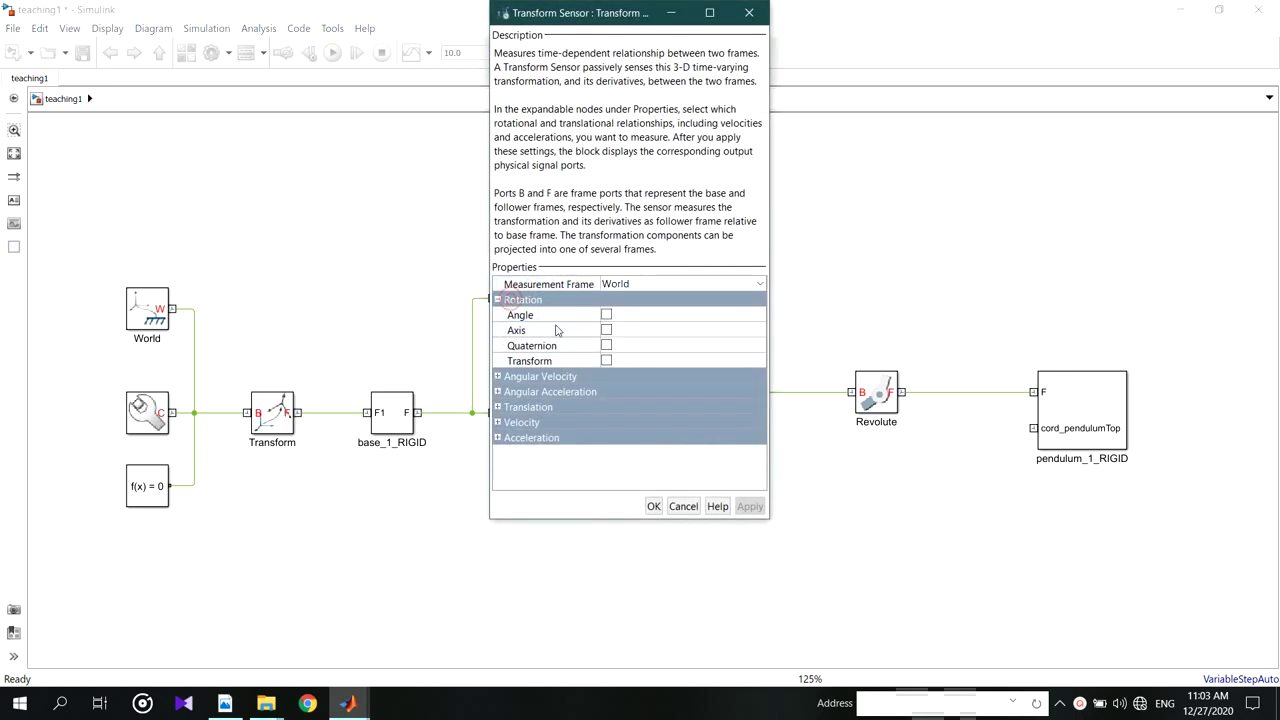
{"action": "left_click_drag", "start_coordinate": [593, 20], "coordinate": [721, 50]}
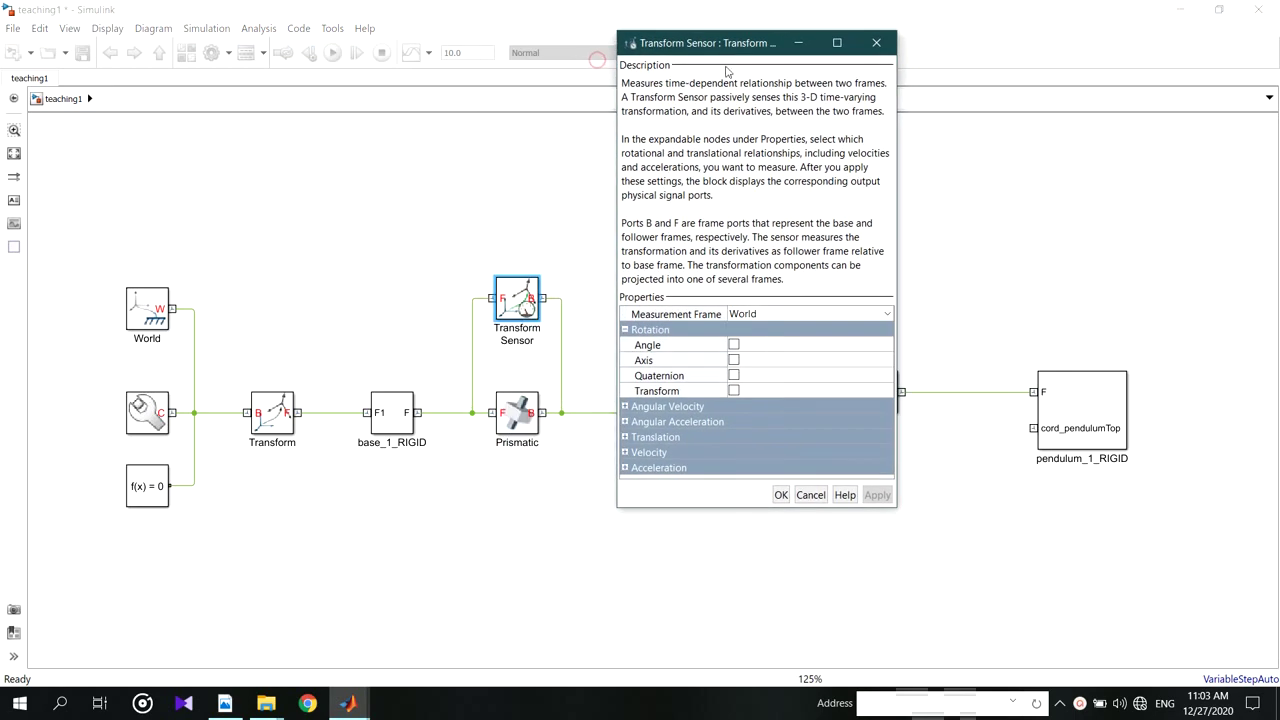
{"action": "left_click", "coordinate": [650, 422]}
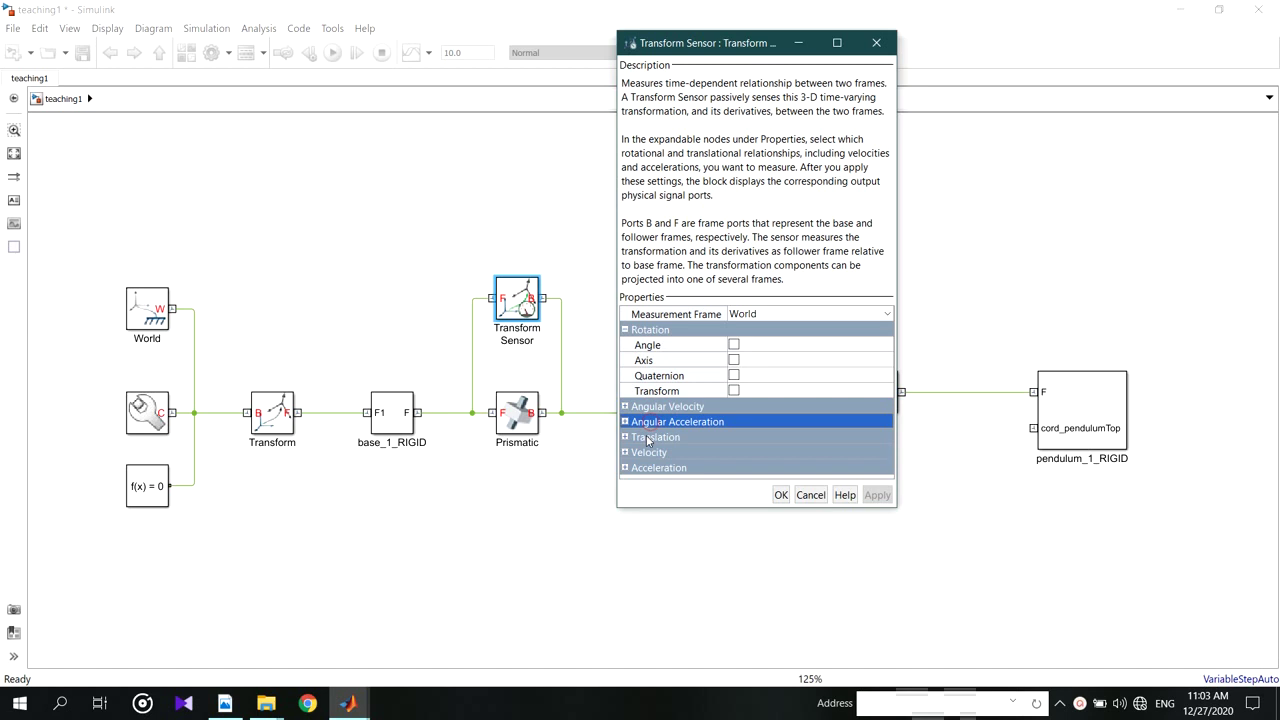
{"action": "left_click", "coordinate": [647, 441]}
{"action": "left_click", "coordinate": [626, 437]}
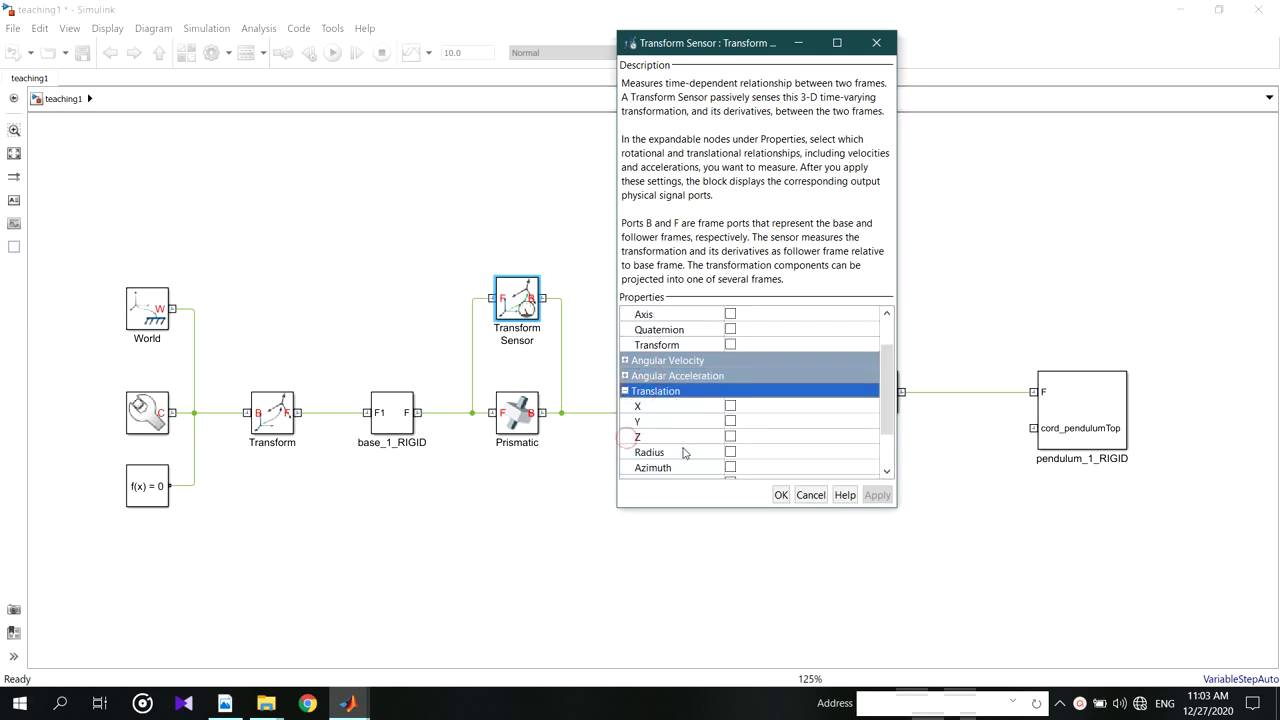
{"action": "scroll", "coordinate": [684, 453], "scroll_direction": "down", "scroll_amount": 1}
{"action": "left_click", "coordinate": [730, 437]}
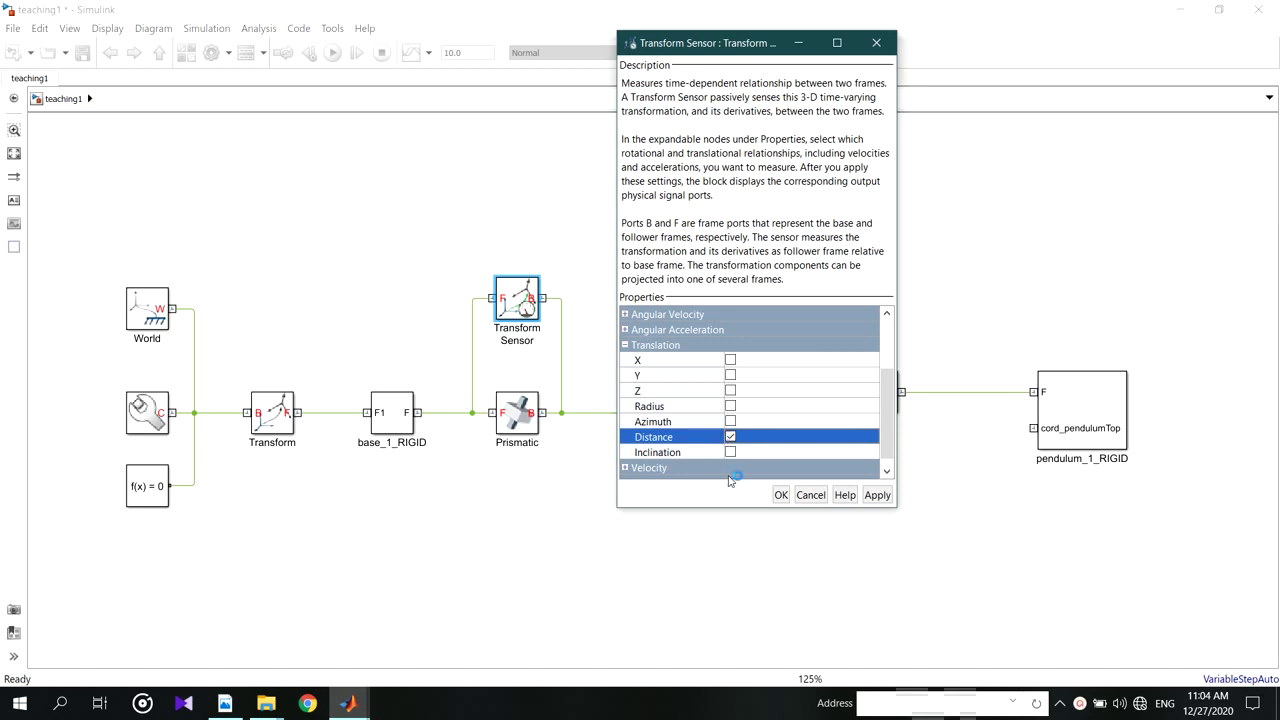
{"action": "left_click", "coordinate": [781, 495]}
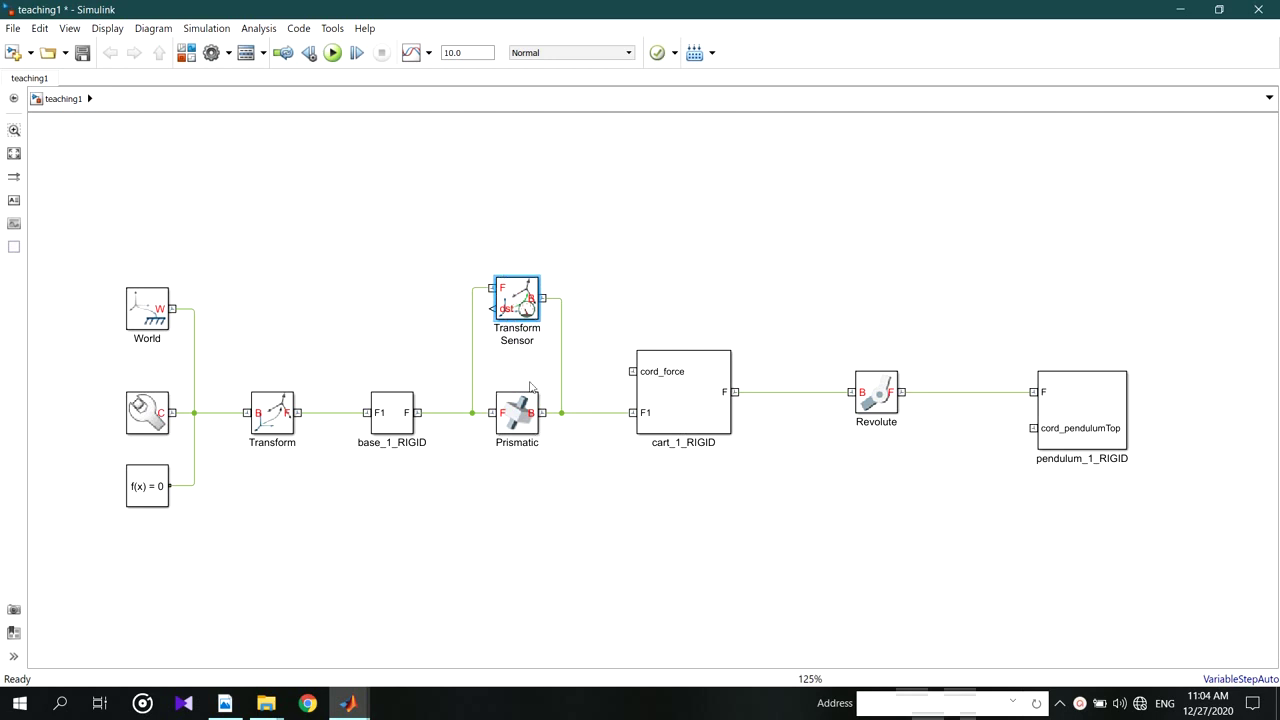
- Add a PS-Simulink Converter above the Transform Sensor and wire the dist output into it
{"action": "left_click", "coordinate": [620, 194]}
{"action": "type", "text": "s"}
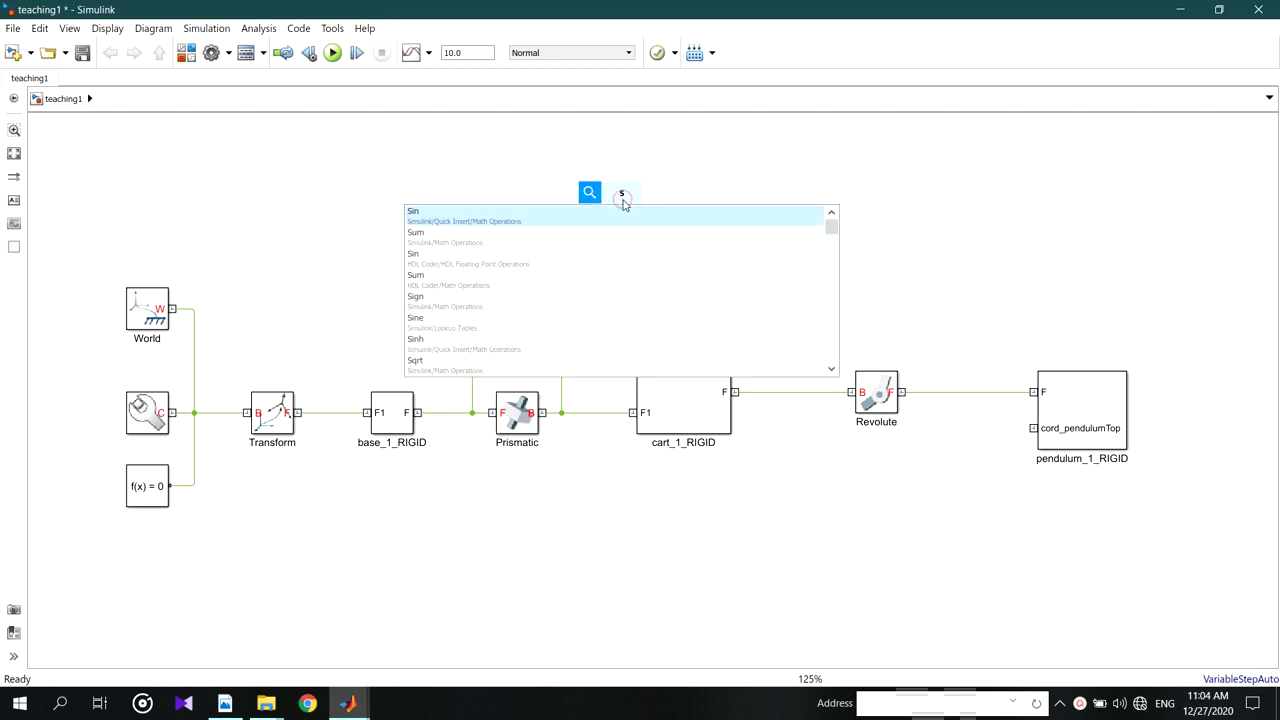
{"action": "type", "text": "imulink"}
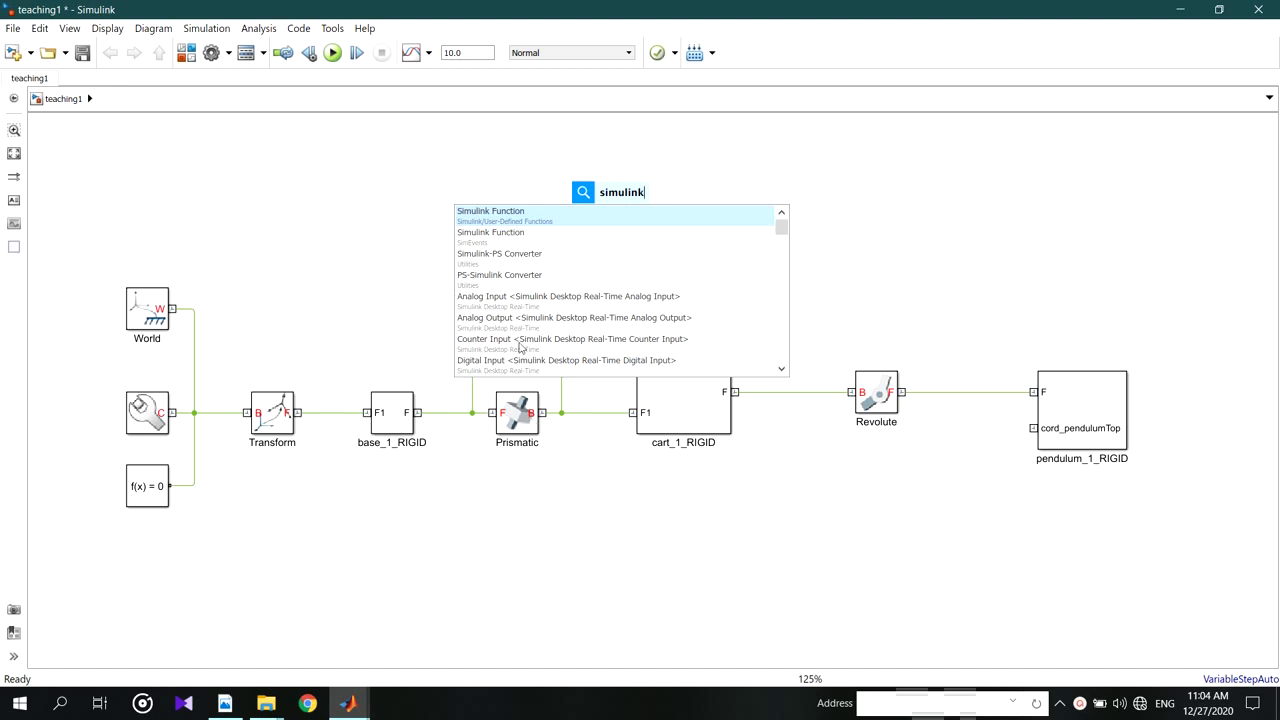
{"action": "left_click", "coordinate": [505, 279]}
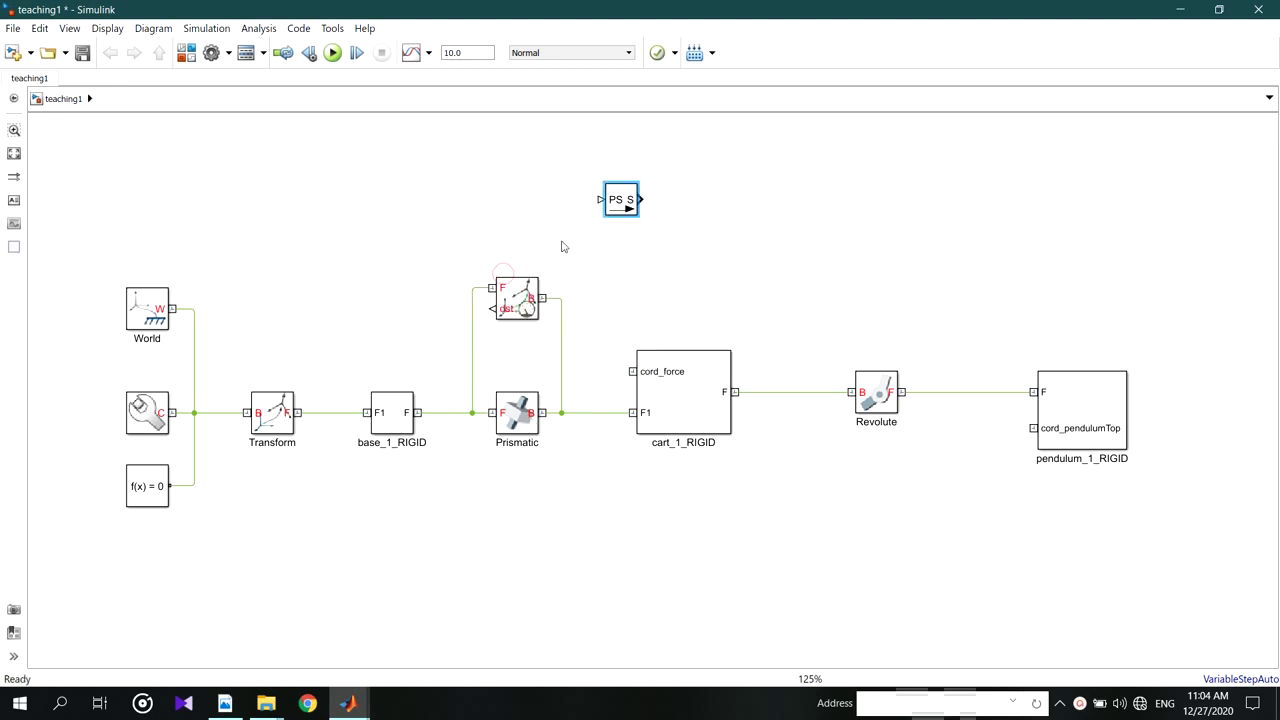
{"action": "left_click_drag", "start_coordinate": [618, 205], "coordinate": [466, 228]}
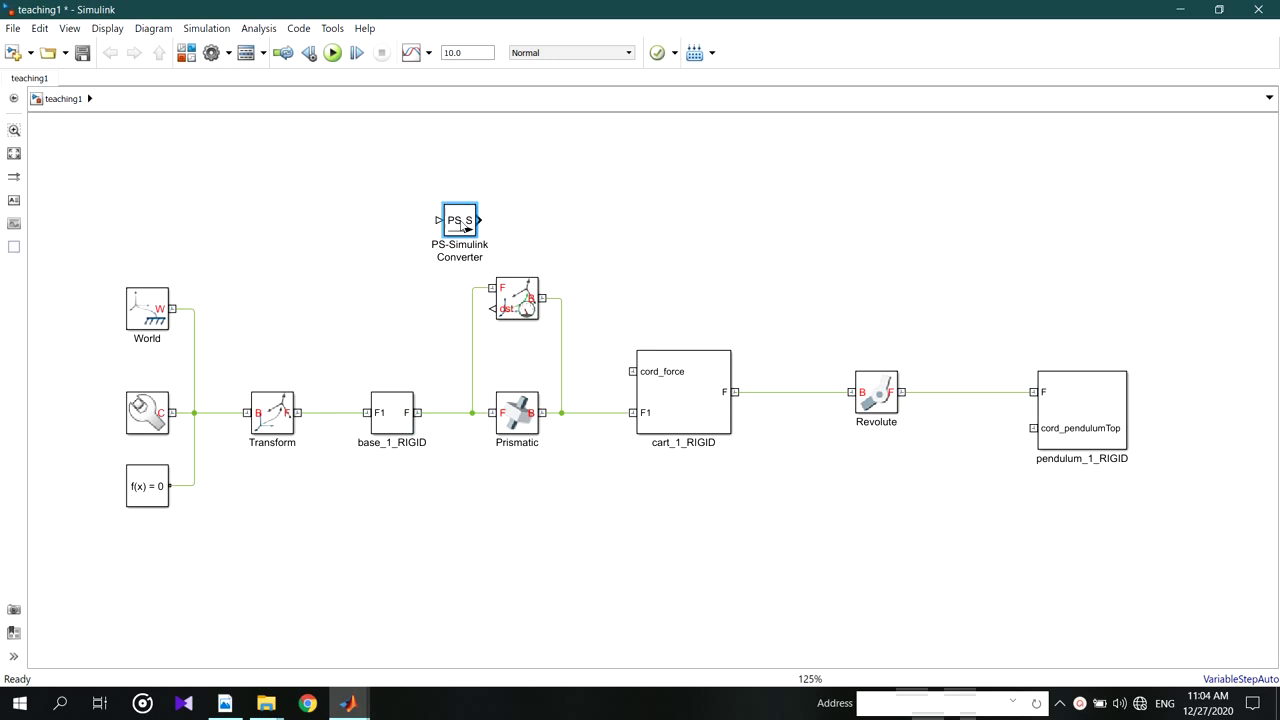
{"action": "left_click_drag", "start_coordinate": [484, 313], "coordinate": [440, 220]}
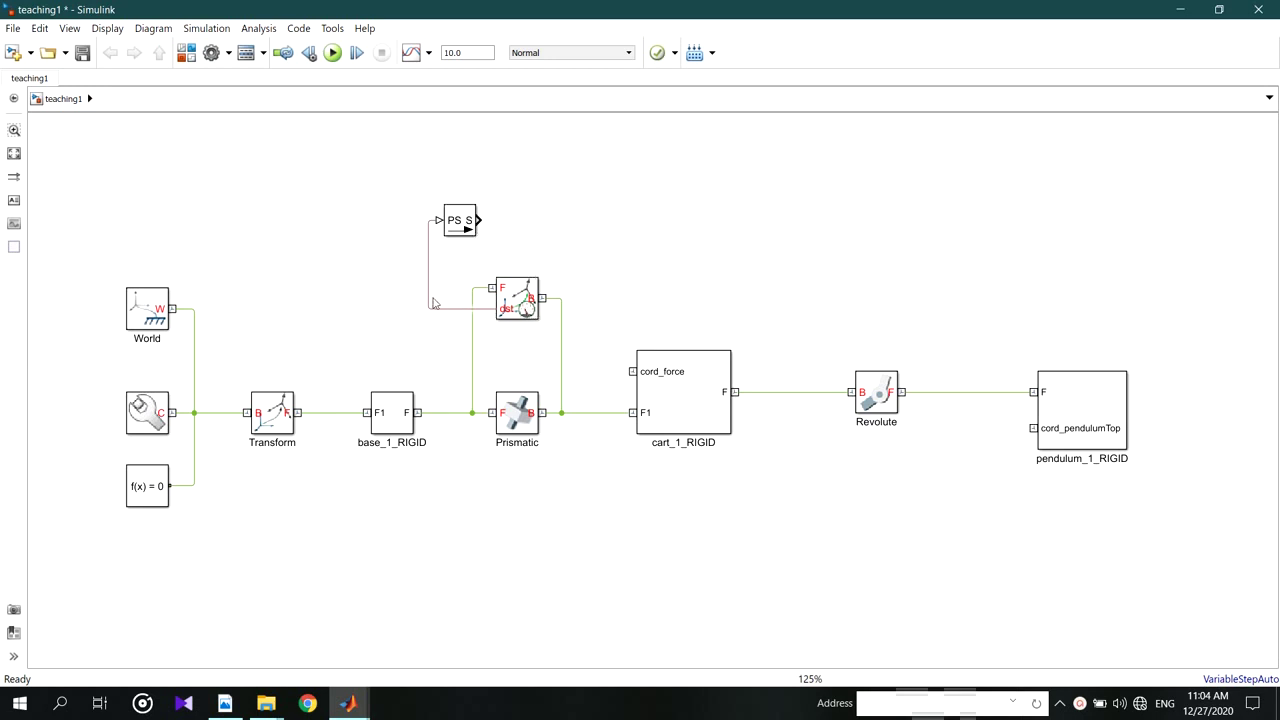
- Tidy the dist signal line with autorouting and nudge the converter slightly right
{"action": "left_click", "coordinate": [431, 305]}
{"action": "left_click_drag", "start_coordinate": [429, 260], "coordinate": [369, 262]}
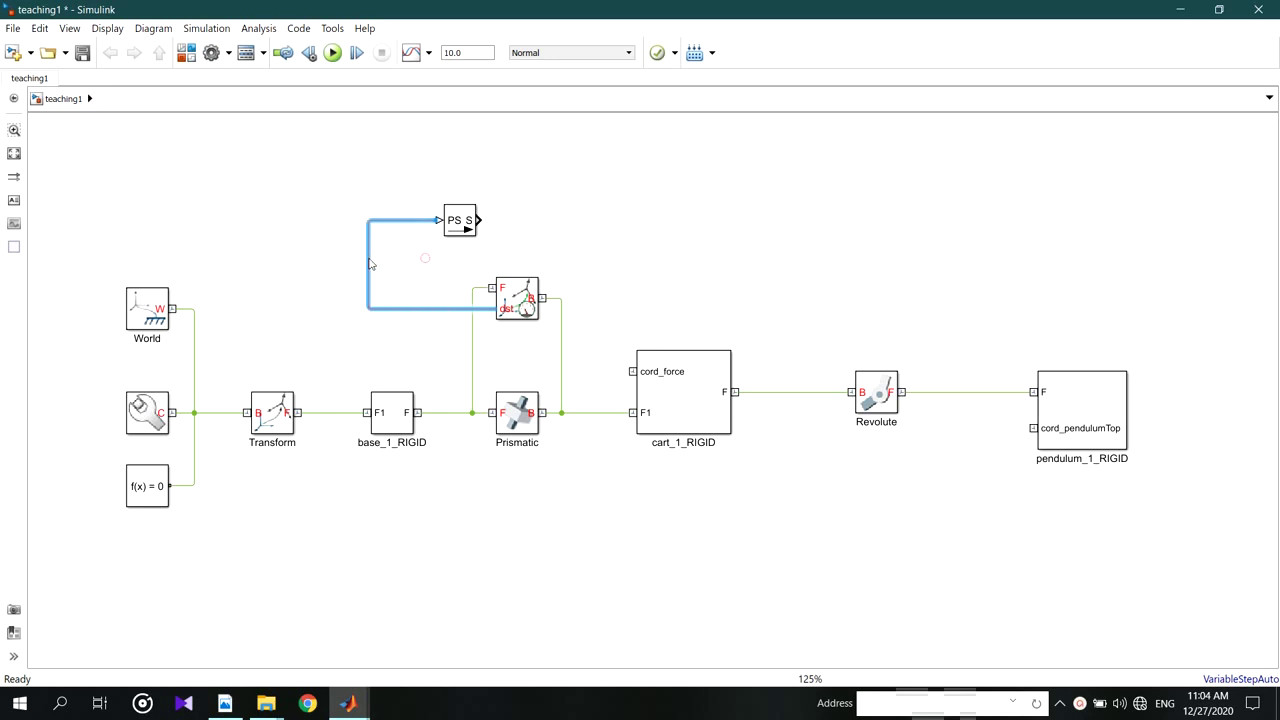
{"action": "left_click", "coordinate": [402, 321]}
{"action": "left_click", "coordinate": [400, 309]}
{"action": "left_click", "coordinate": [396, 284]}
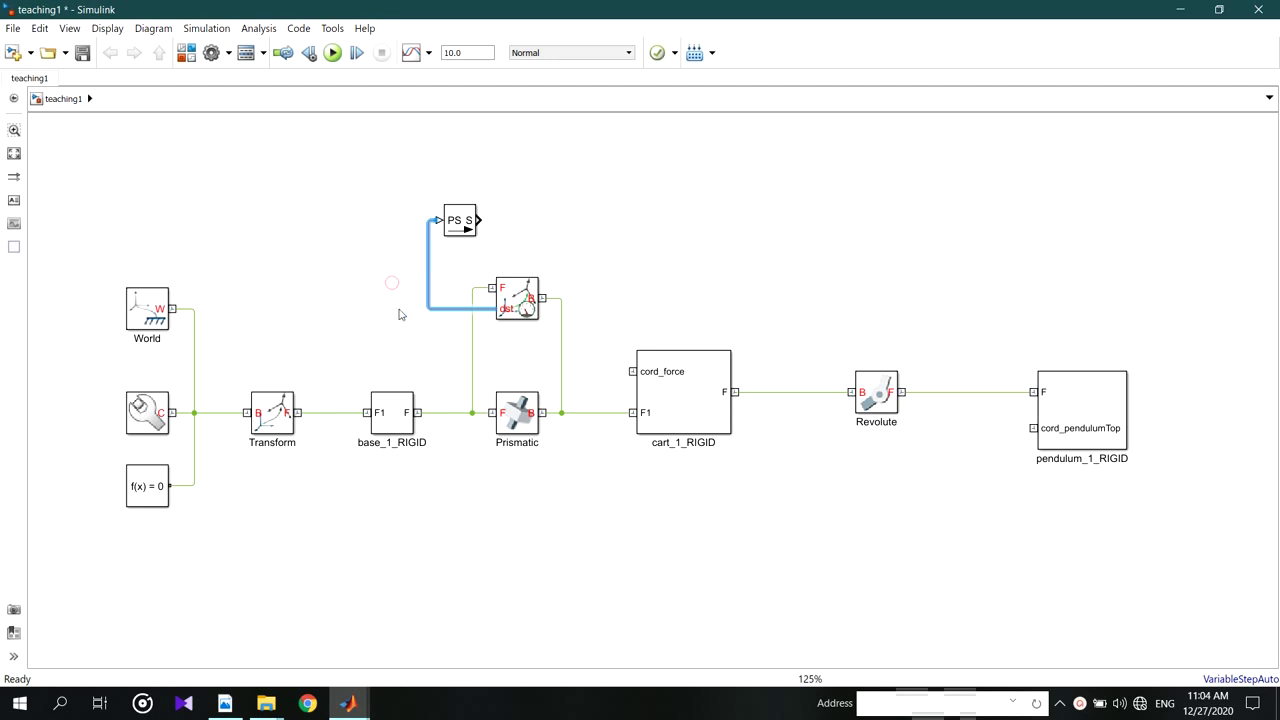
{"action": "left_click", "coordinate": [401, 320]}
{"action": "left_click", "coordinate": [428, 269]}
{"action": "left_click", "coordinate": [455, 283]}
{"action": "left_click_drag", "start_coordinate": [470, 232], "coordinate": [474, 232]}
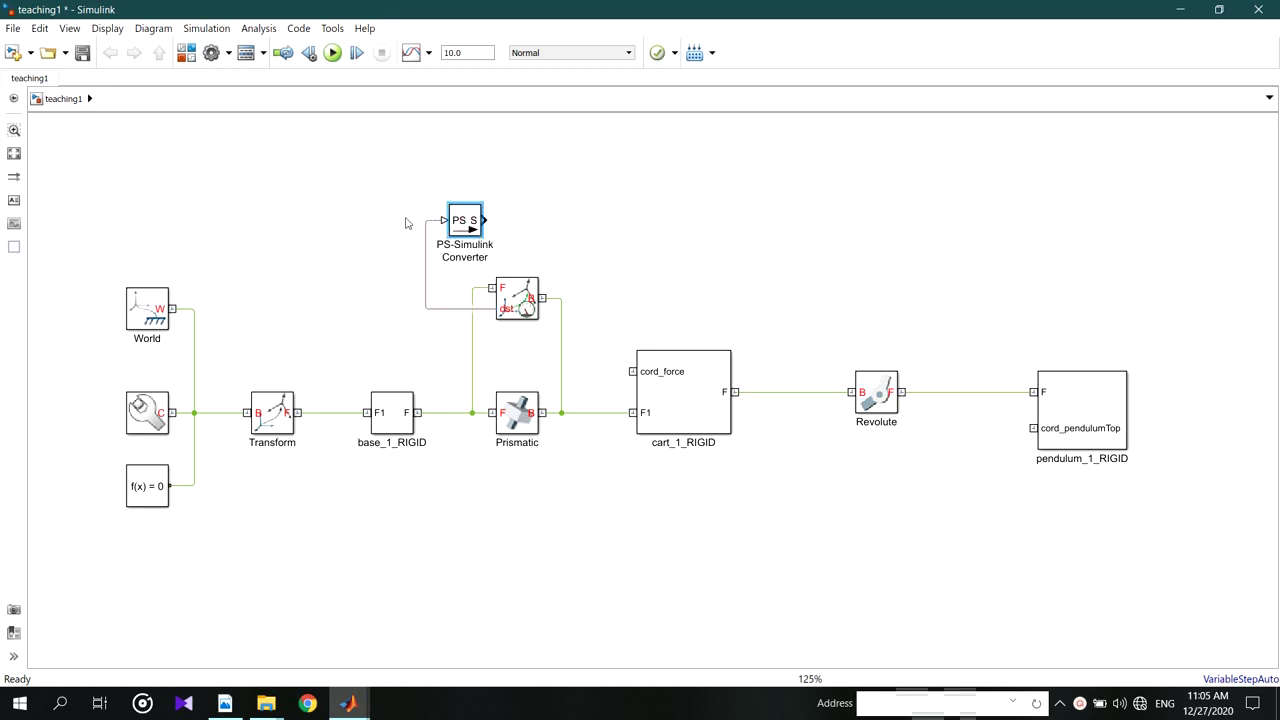
{"action": "left_click", "coordinate": [565, 245]}
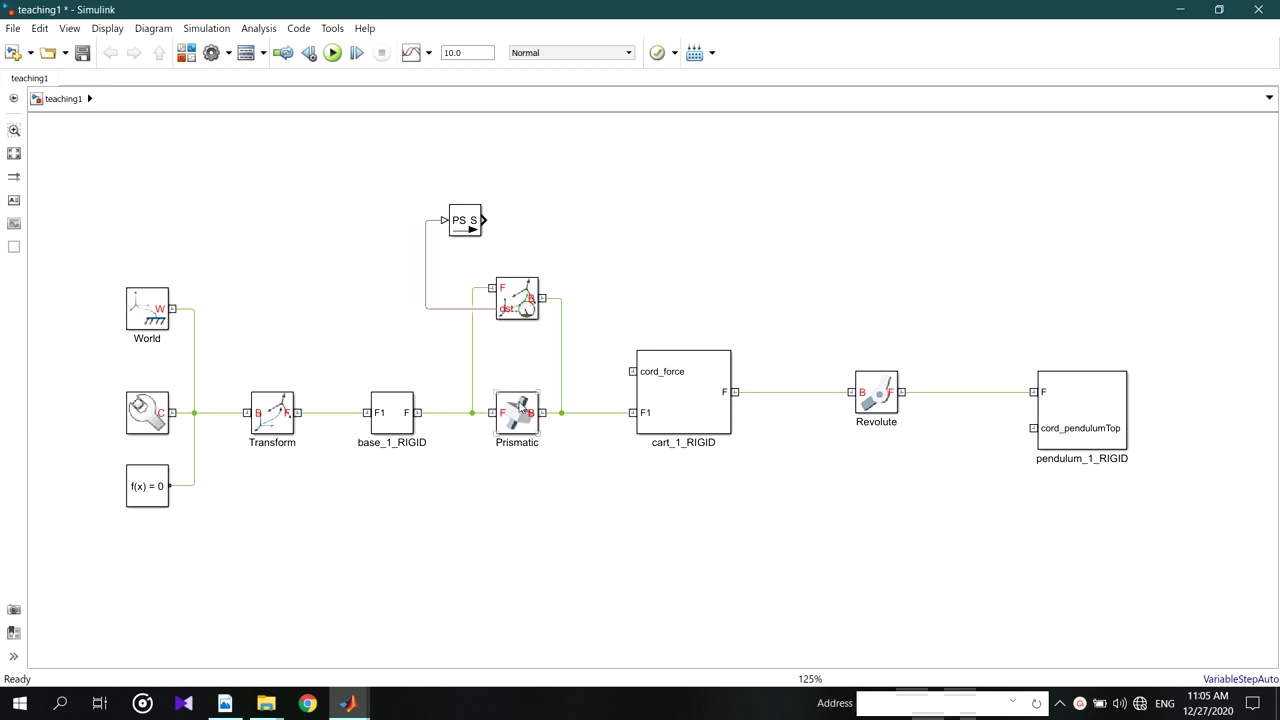
- Open the Prismatic joint's parameters, then inspect the Solid block inside base_1_RIGID
{"action": "left_click", "coordinate": [516, 422]}
{"action": "left_click", "coordinate": [513, 423]}
{"action": "double_click", "coordinate": [513, 423]}
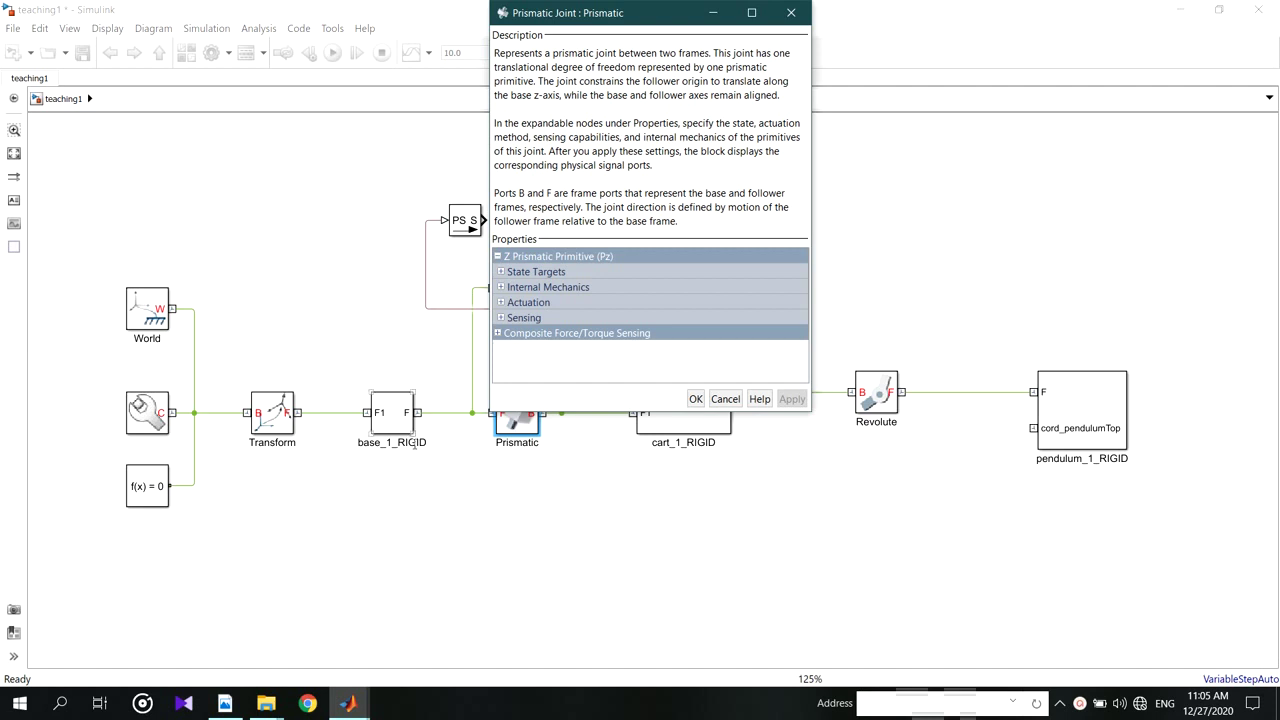
{"action": "left_click", "coordinate": [440, 444]}
{"action": "double_click", "coordinate": [440, 444]}
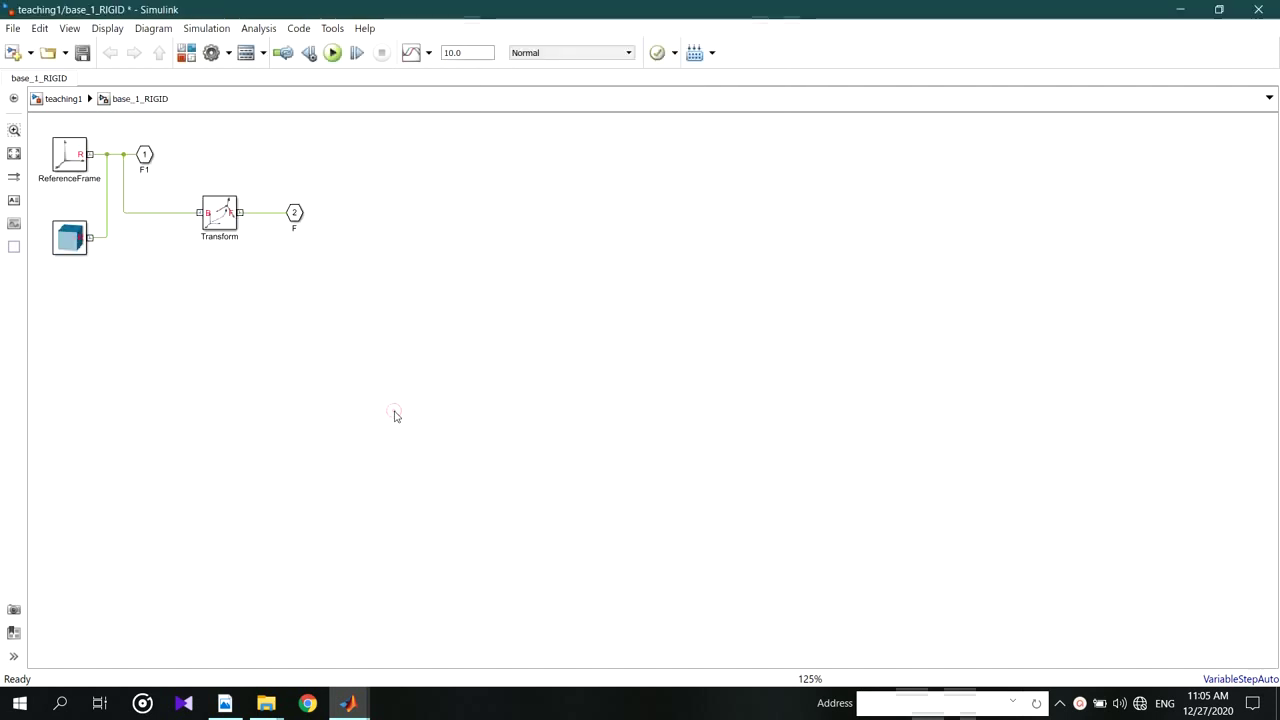
{"action": "left_click", "coordinate": [430, 378]}
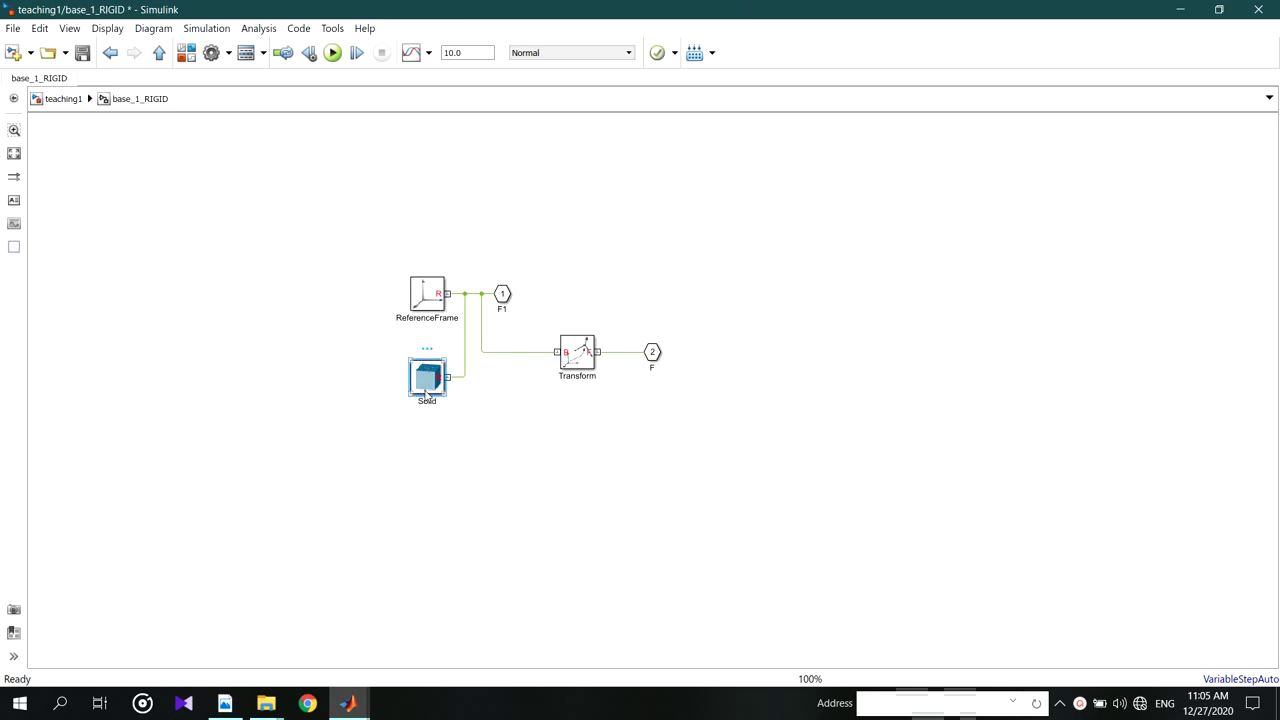
{"action": "double_click", "coordinate": [427, 391]}
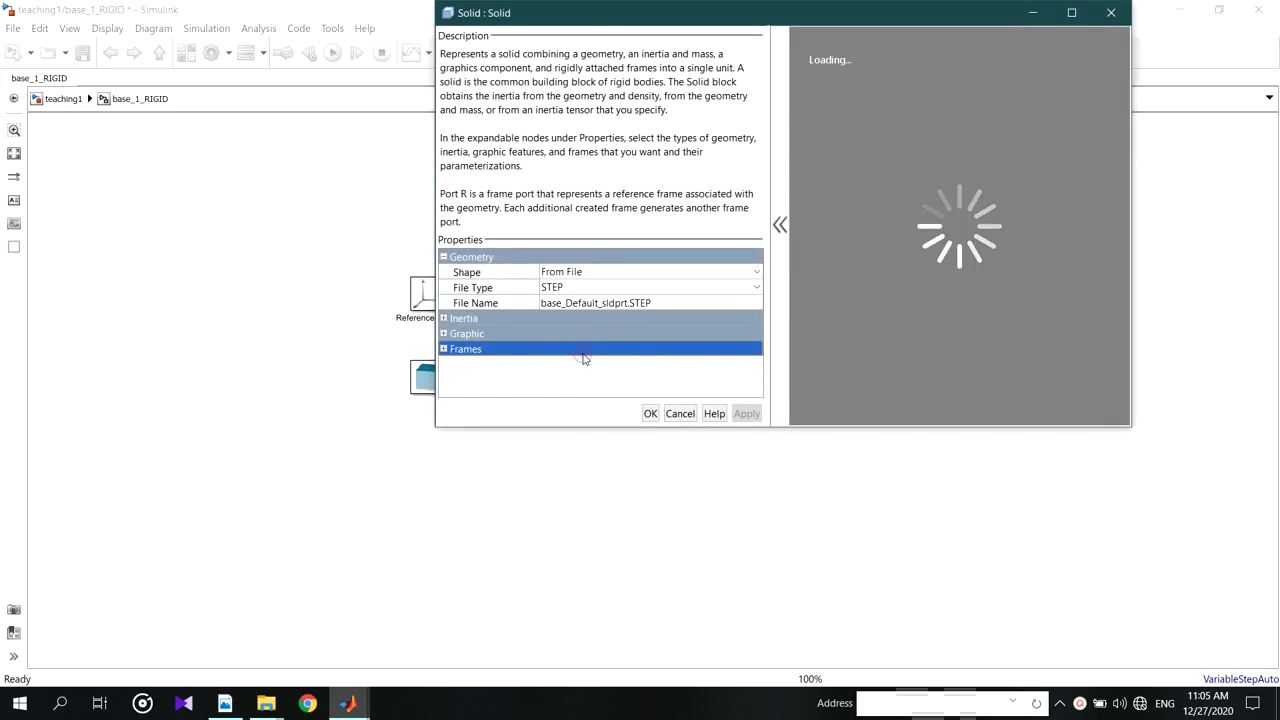
{"action": "left_click", "coordinate": [1110, 12]}
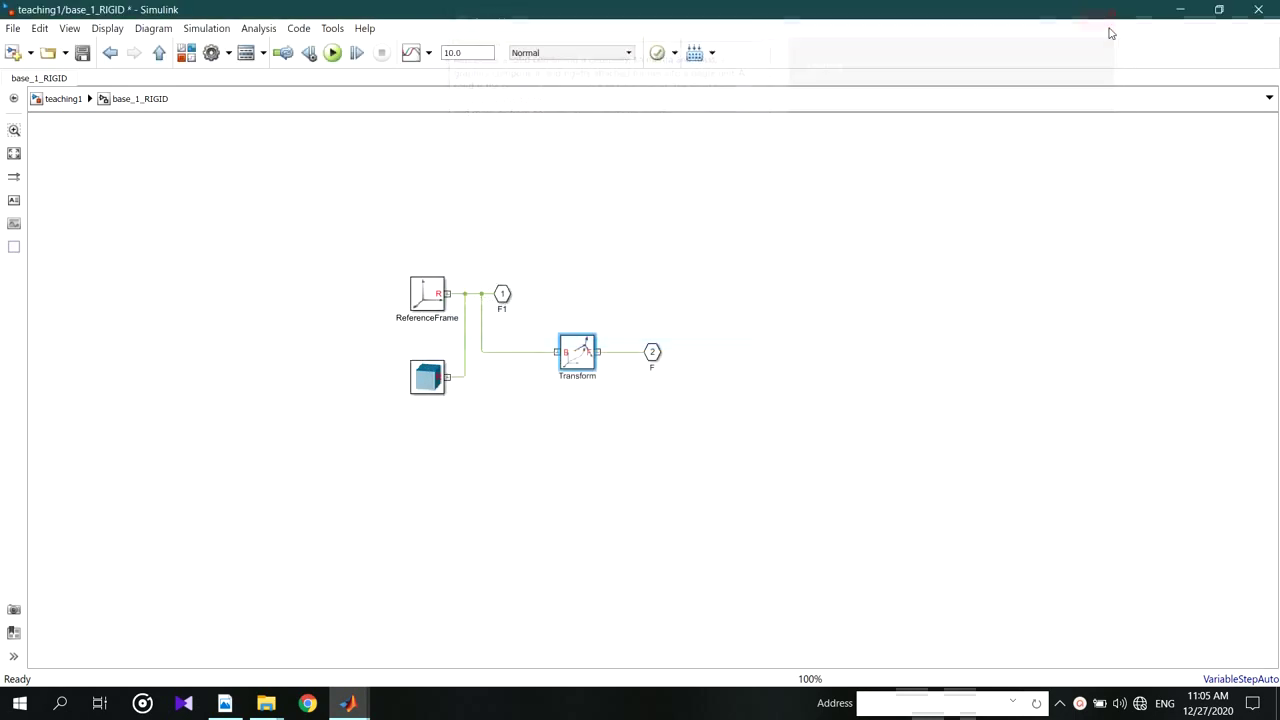
- Review the Rigid Transform's Translation settings, cancel unchanged, and go back up to teaching1
{"action": "left_click", "coordinate": [587, 352]}
{"action": "double_click", "coordinate": [587, 352]}
{"action": "left_click_drag", "start_coordinate": [670, 336], "coordinate": [696, 210]}
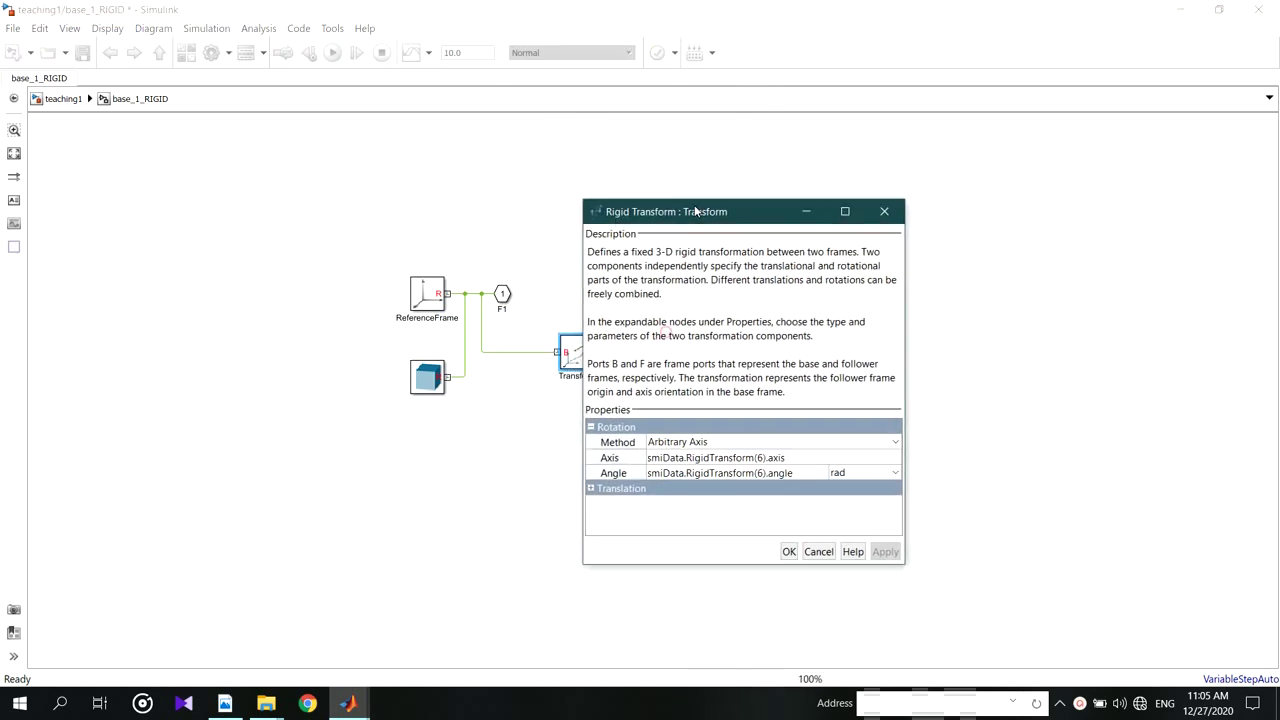
{"action": "left_click", "coordinate": [610, 460]}
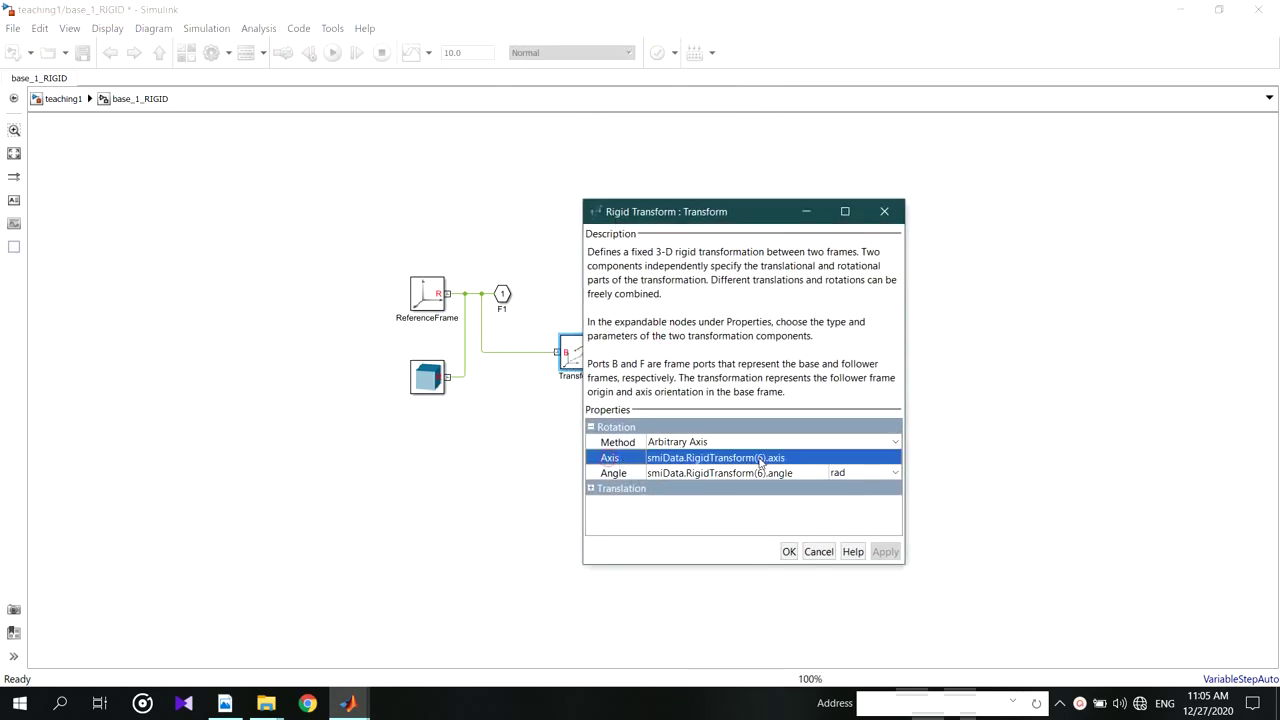
{"action": "left_click", "coordinate": [604, 490]}
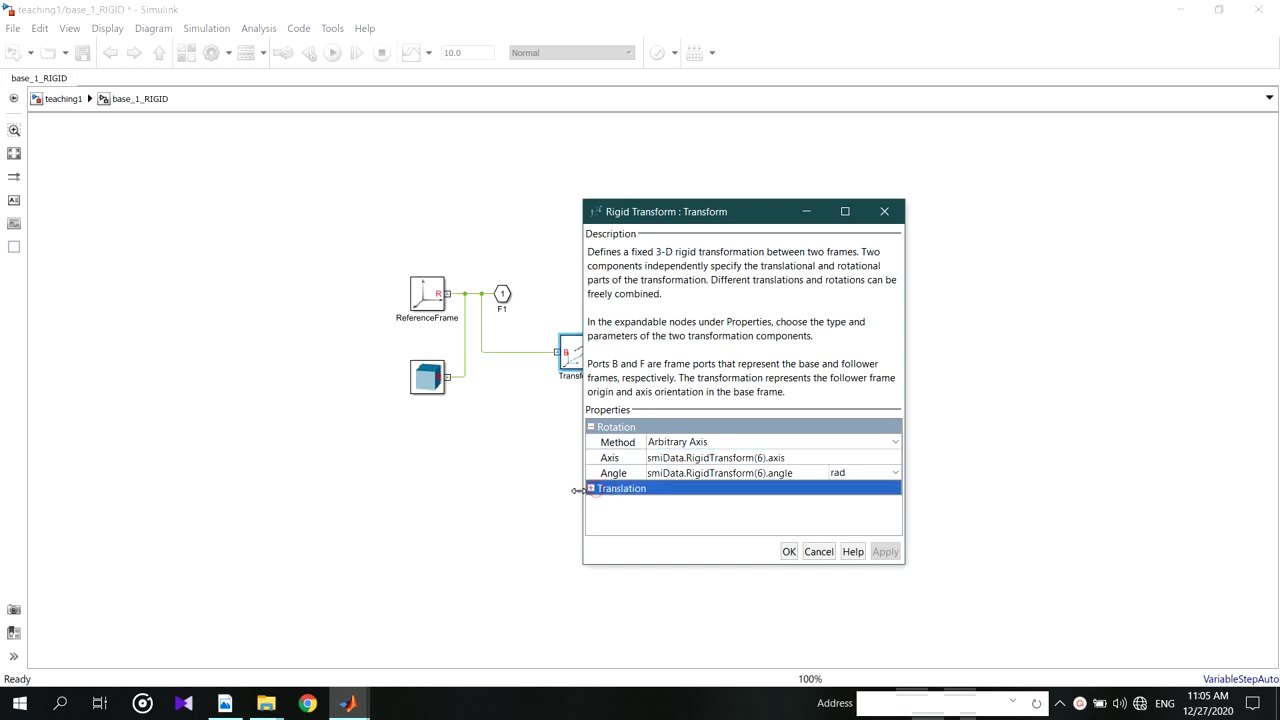
{"action": "left_click", "coordinate": [591, 489]}
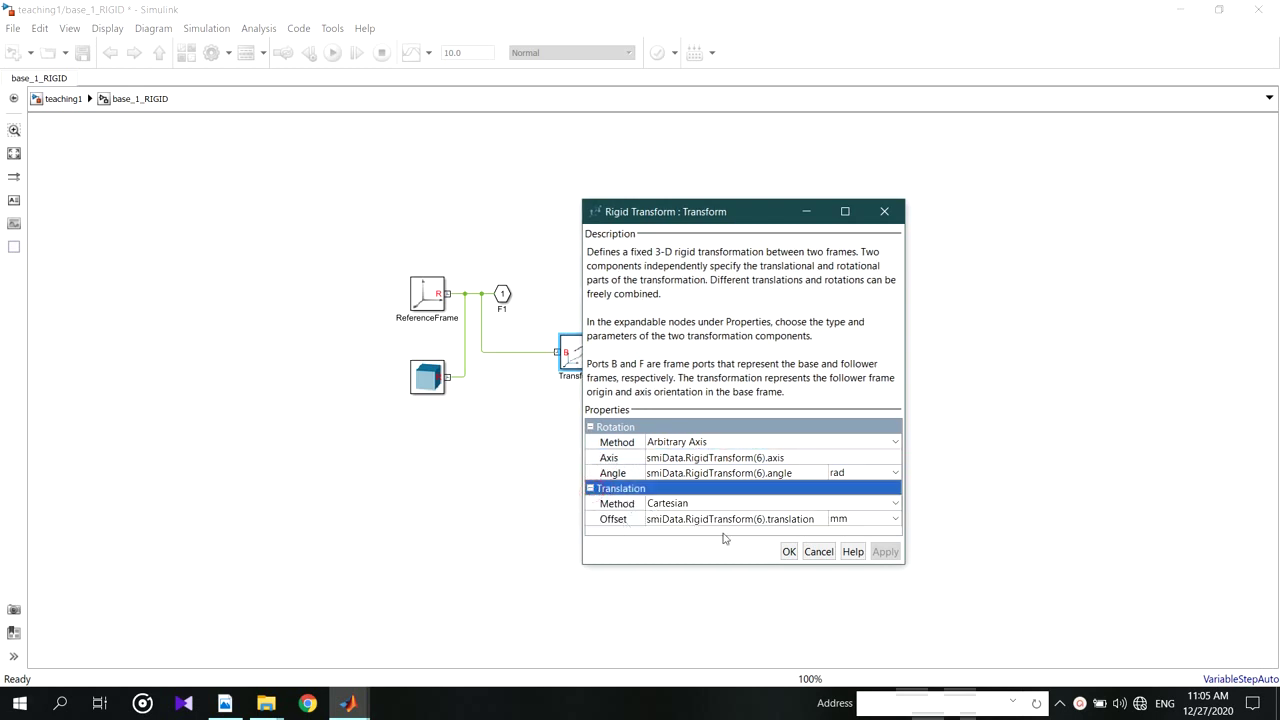
{"action": "left_click", "coordinate": [814, 551]}
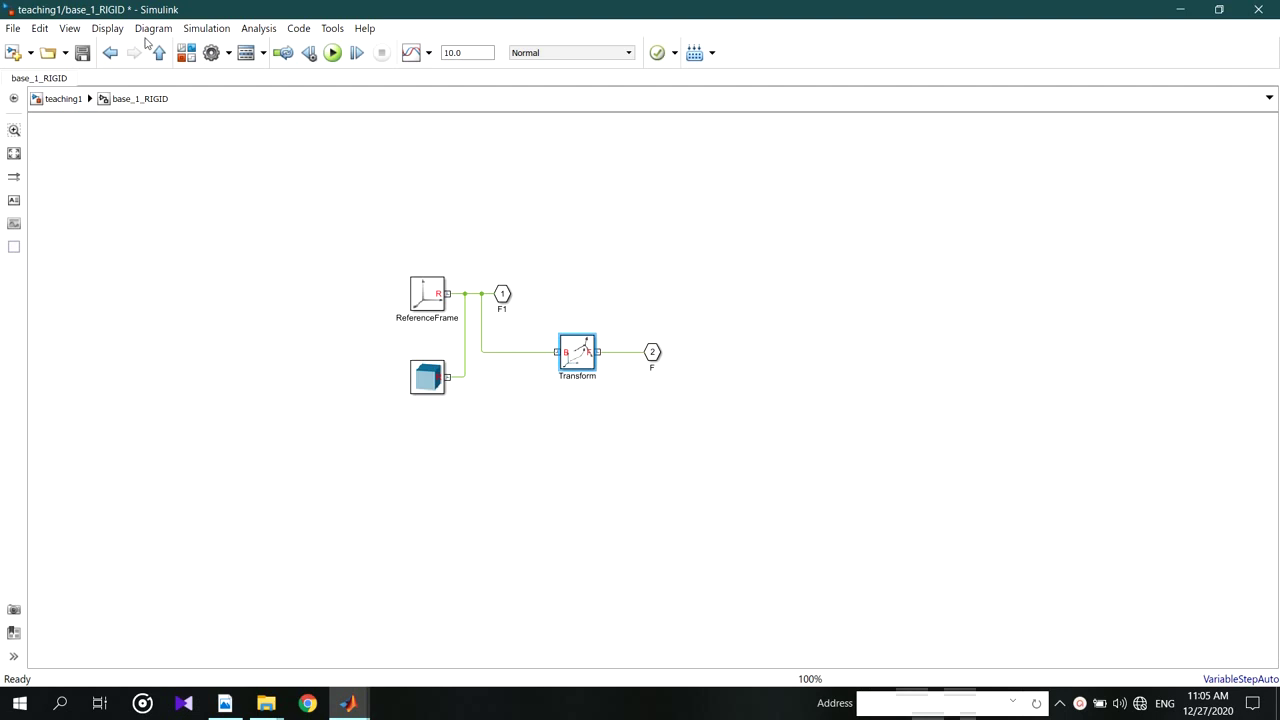
{"action": "left_click", "coordinate": [159, 52]}
- Enable Position sensing on Prismatic and wire its p port to a copied PS-Simulink Converter below
{"action": "double_click", "coordinate": [517, 412]}
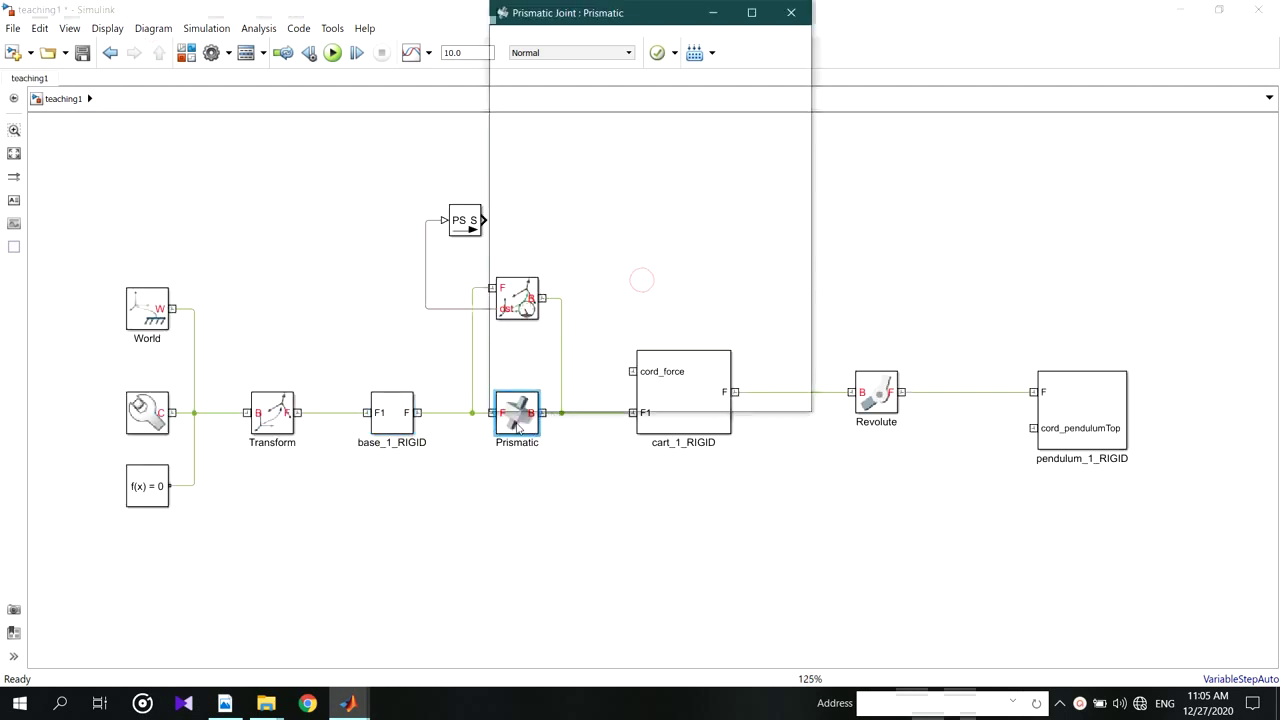
{"action": "left_click", "coordinate": [501, 317]}
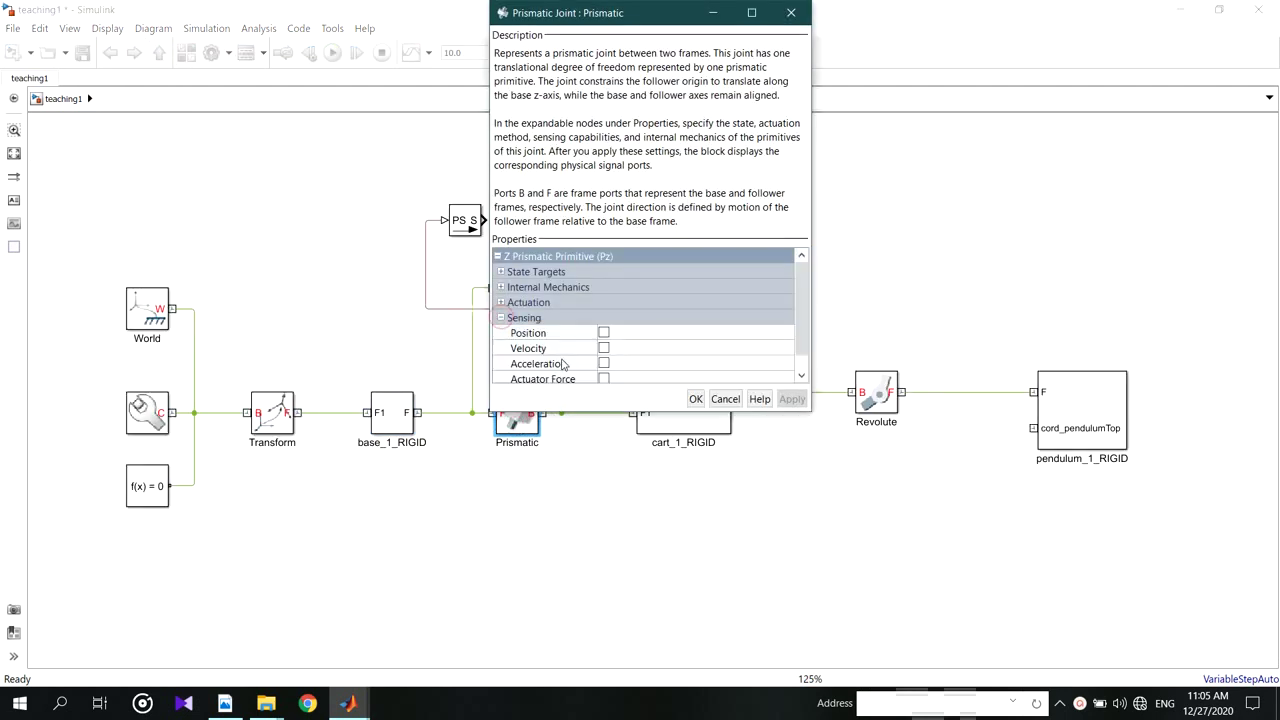
{"action": "left_click", "coordinate": [604, 333]}
{"action": "left_click", "coordinate": [791, 399]}
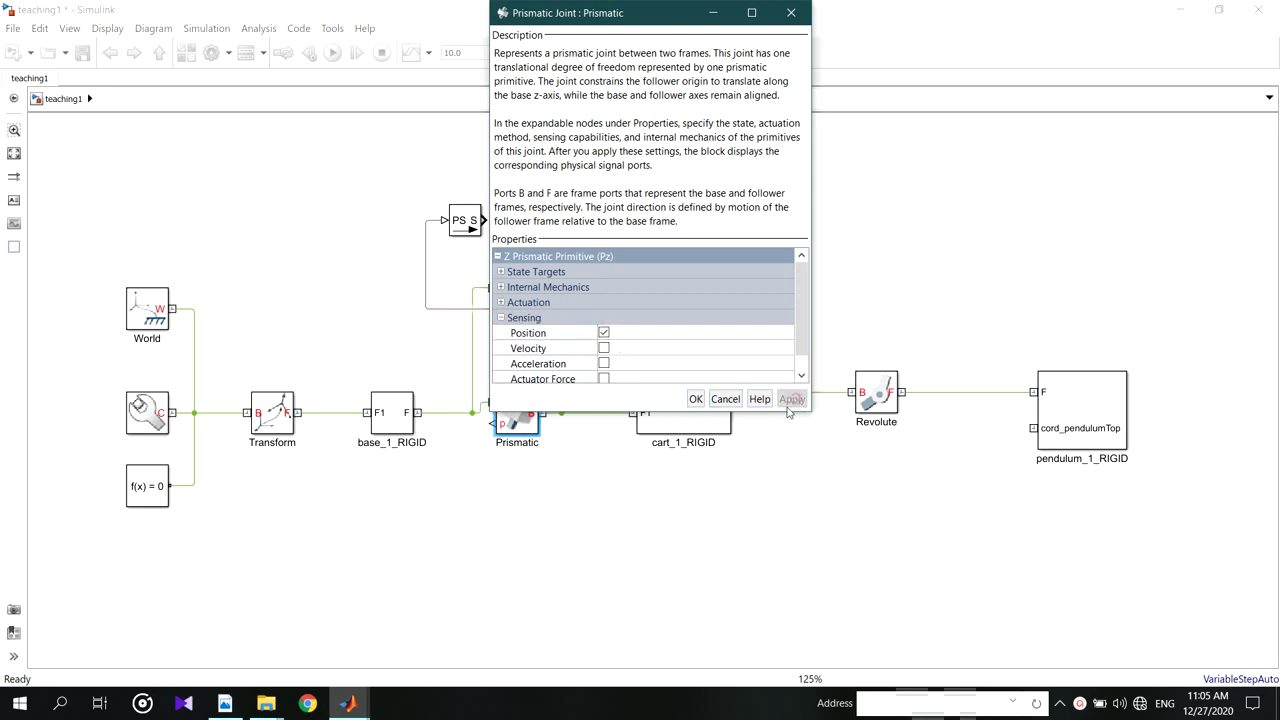
{"action": "left_click", "coordinate": [696, 400]}
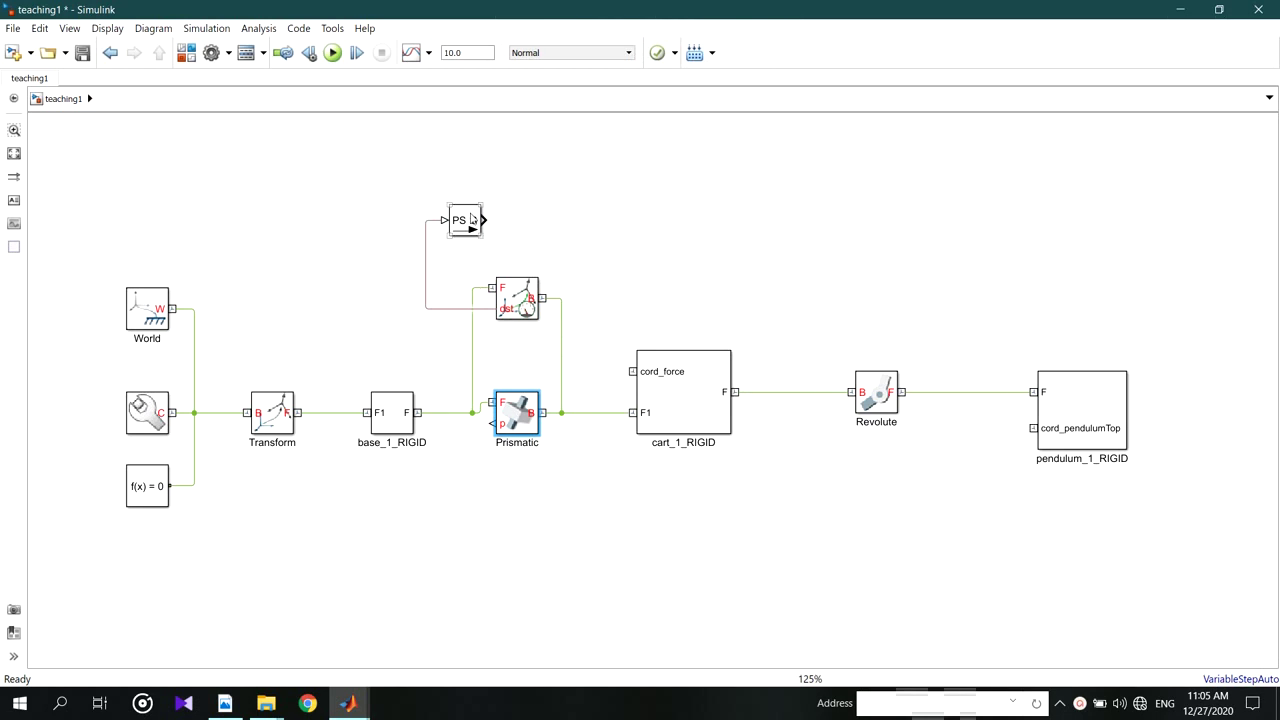
{"action": "left_click_drag", "start_coordinate": [468, 232], "coordinate": [468, 524]}
{"action": "left_click_drag", "start_coordinate": [491, 424], "coordinate": [463, 526]}
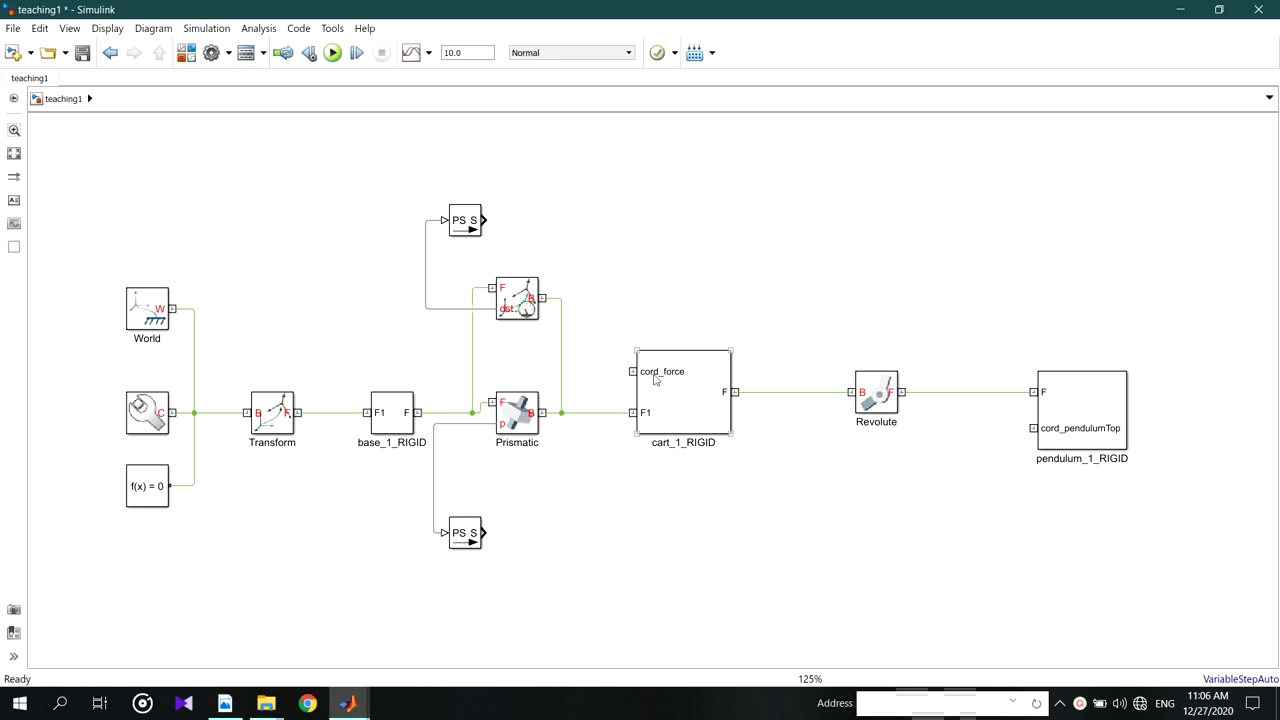
- Switch back to the model window and clear the selection around the cart_1_RIGID block
{"action": "left_click", "coordinate": [674, 322]}
{"action": "left_click", "coordinate": [696, 397]}
{"action": "left_click", "coordinate": [816, 398]}
{"action": "left_click", "coordinate": [362, 702]}
{"action": "left_click", "coordinate": [609, 597]}
{"action": "left_click", "coordinate": [677, 421]}
{"action": "key", "text": "Escape"}
{"action": "key", "text": "Escape"}
- Copy the Transform Sensor above the Revolute joint, undoing an accidental resize
{"action": "left_click_drag", "start_coordinate": [537, 317], "coordinate": [878, 297]}
{"action": "key", "text": "ctrl+z"}
{"action": "left_click", "coordinate": [669, 234]}
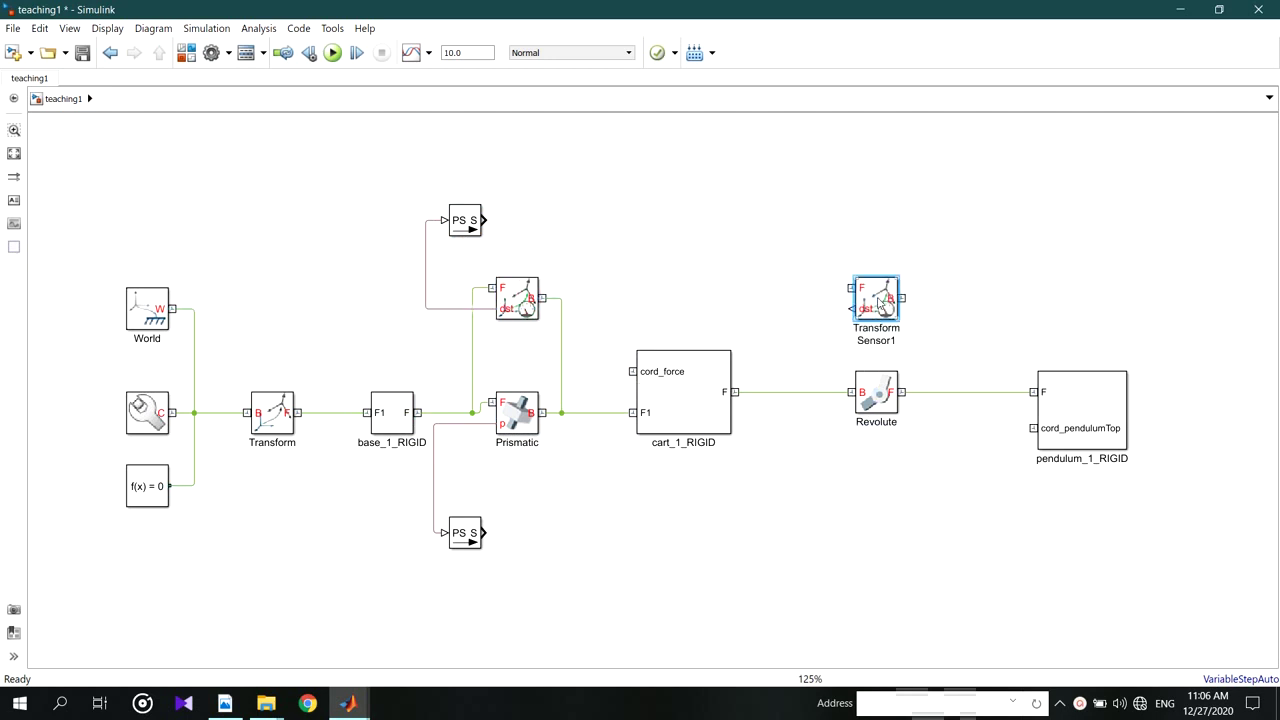
{"action": "left_click", "coordinate": [916, 294]}
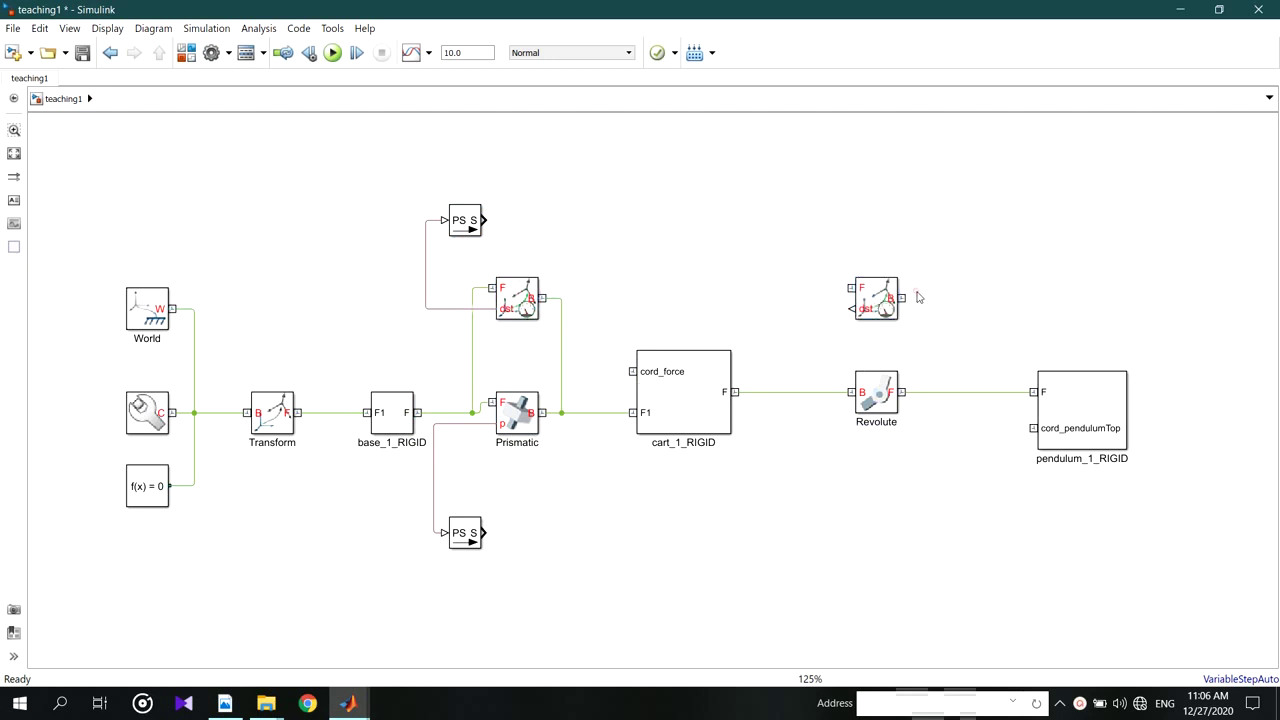
{"action": "right_click", "coordinate": [872, 337]}
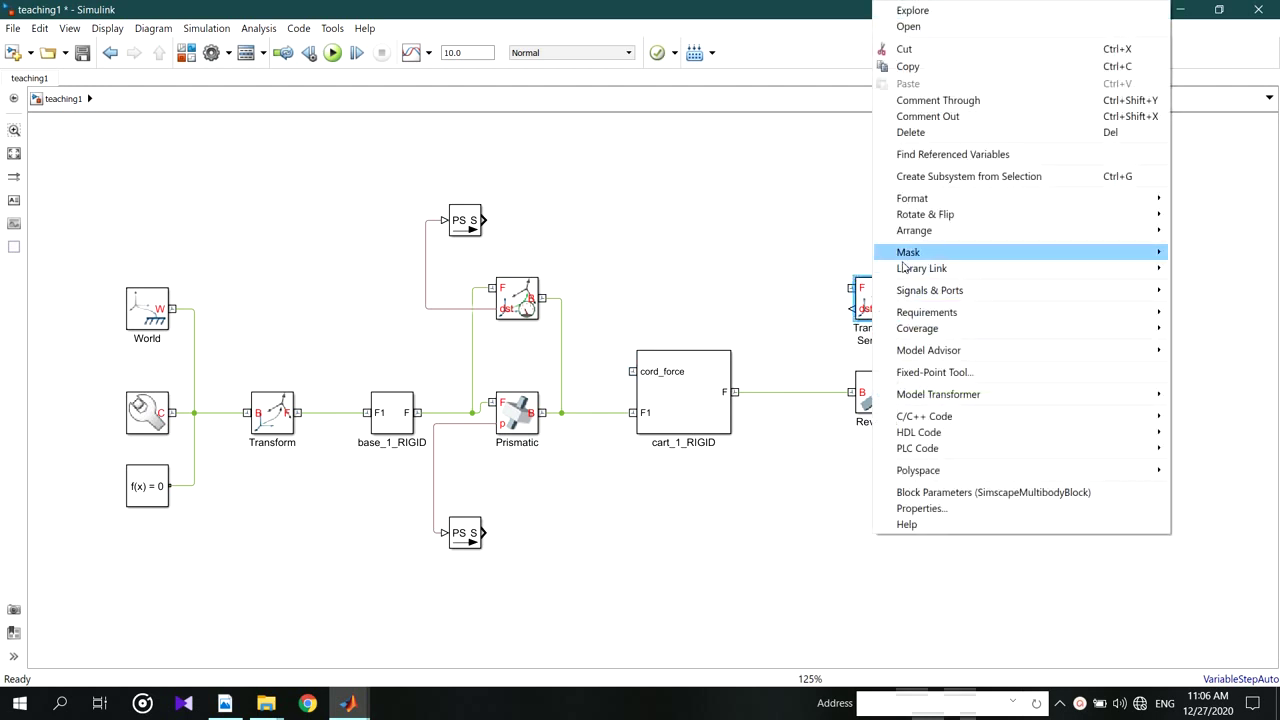
- Flip Transform Sensor1 and wire its B and F ports across the Revolute joint
{"action": "mouse_move", "coordinate": [913, 215]}
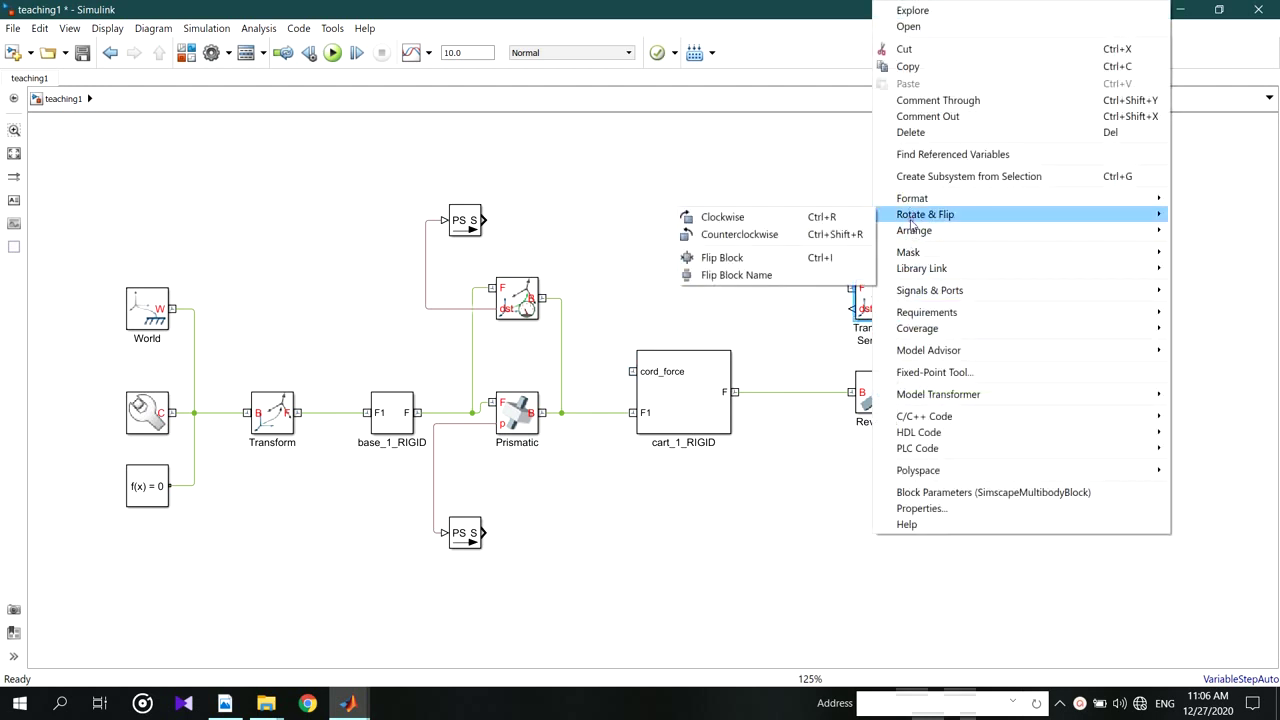
{"action": "left_click", "coordinate": [763, 257]}
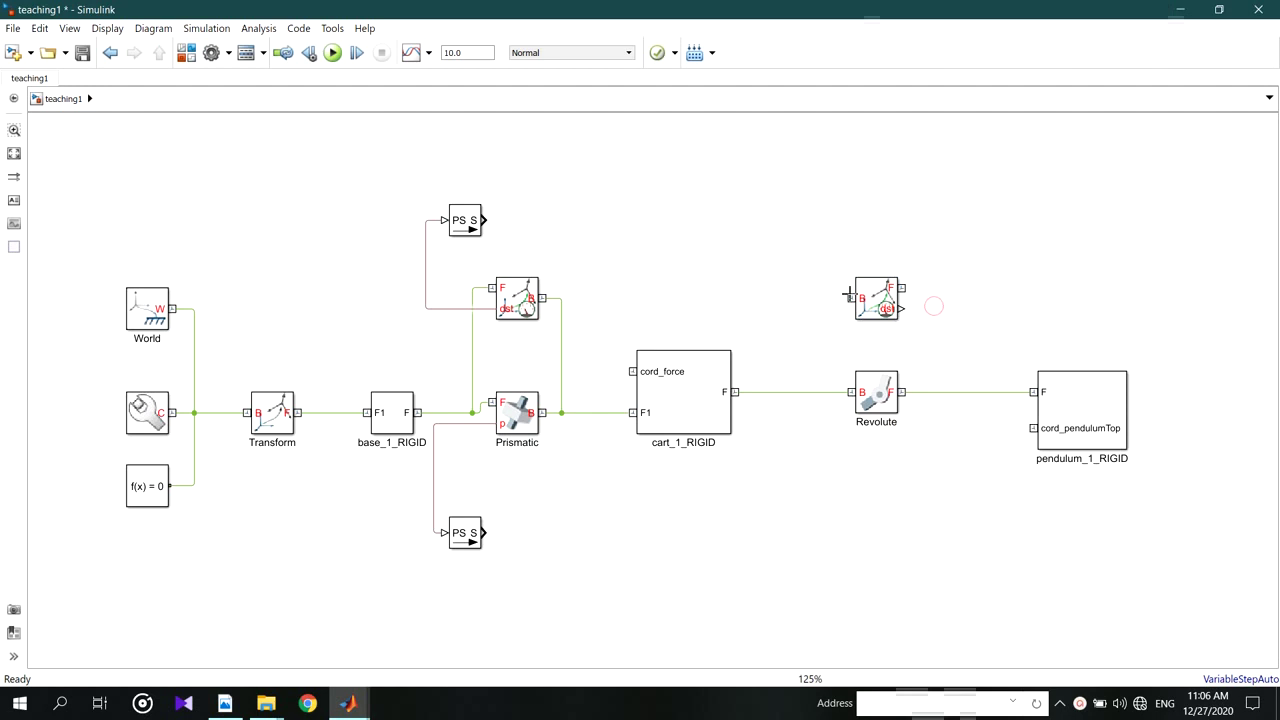
{"action": "left_click_drag", "start_coordinate": [851, 298], "coordinate": [818, 392]}
{"action": "left_click_drag", "start_coordinate": [901, 288], "coordinate": [940, 392]}
- Switch Transform Sensor1 from measuring translational Distance to rotation Angle
{"action": "double_click", "coordinate": [871, 301]}
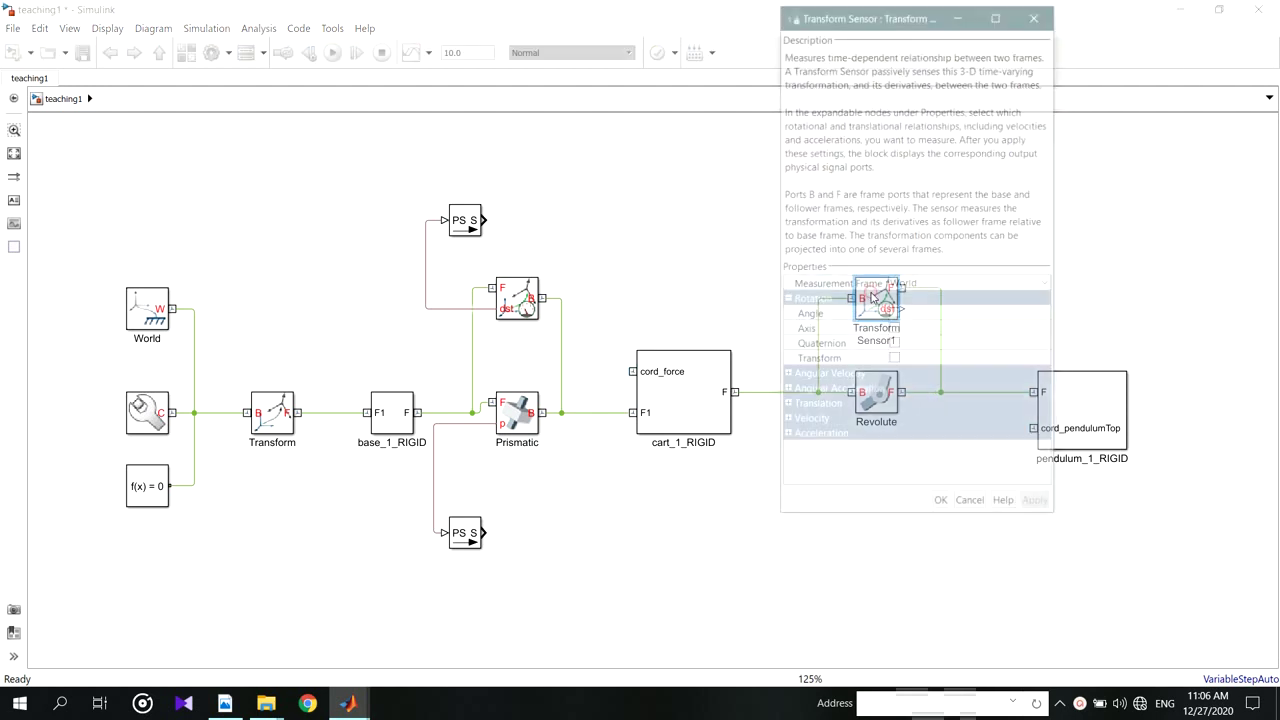
{"action": "left_click", "coordinate": [786, 408]}
{"action": "scroll", "coordinate": [1040, 422], "scroll_direction": "down", "scroll_amount": 2}
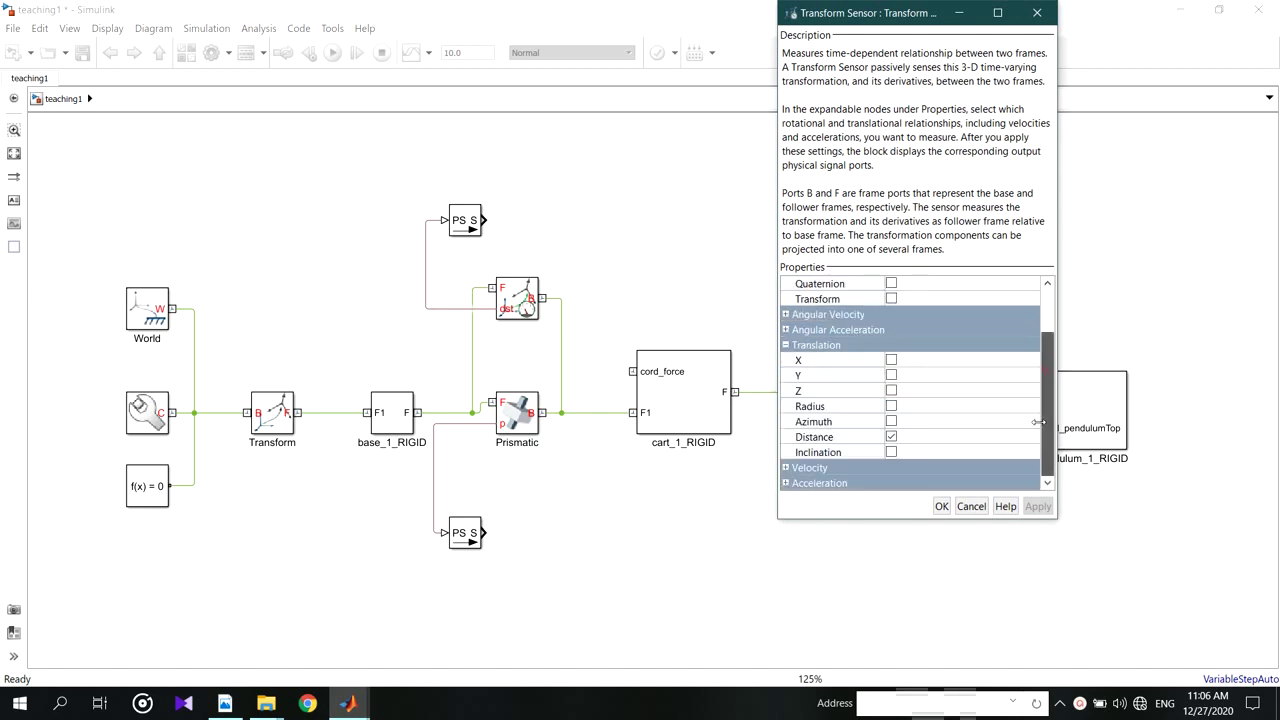
{"action": "left_click", "coordinate": [891, 437]}
{"action": "scroll", "coordinate": [992, 345], "scroll_direction": "up", "scroll_amount": 2}
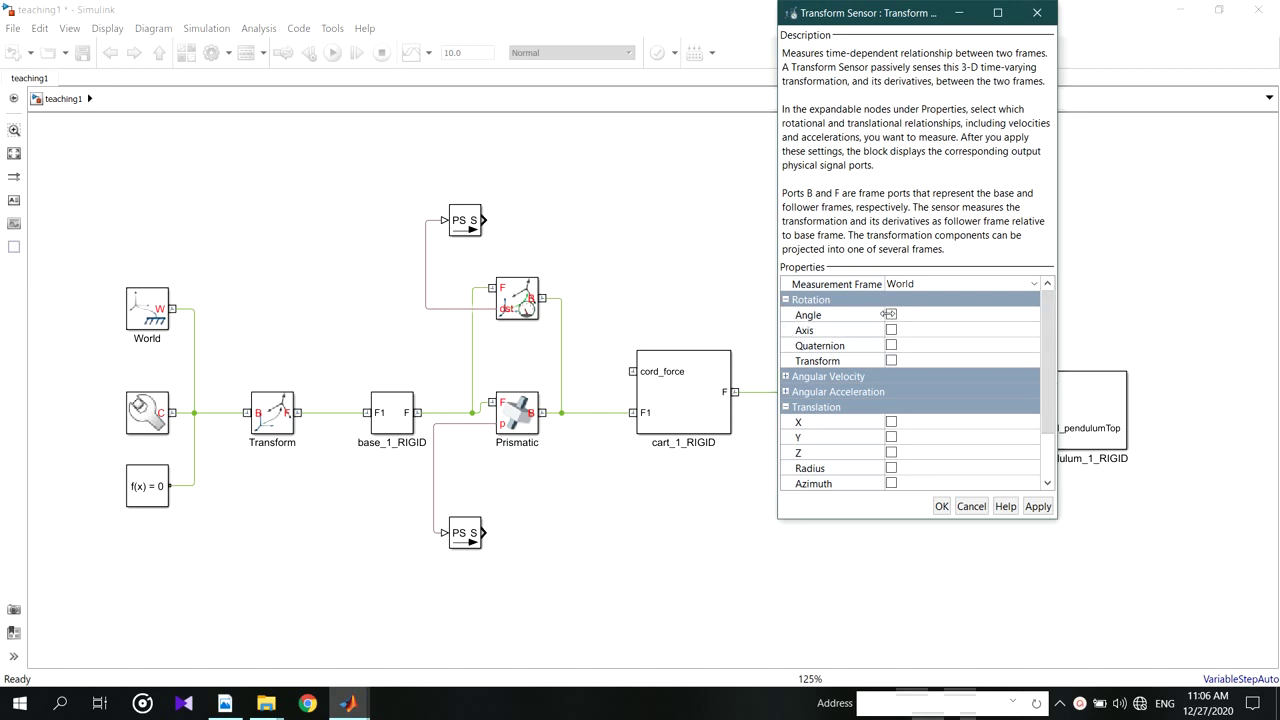
{"action": "left_click", "coordinate": [890, 314]}
{"action": "left_click", "coordinate": [1036, 507]}
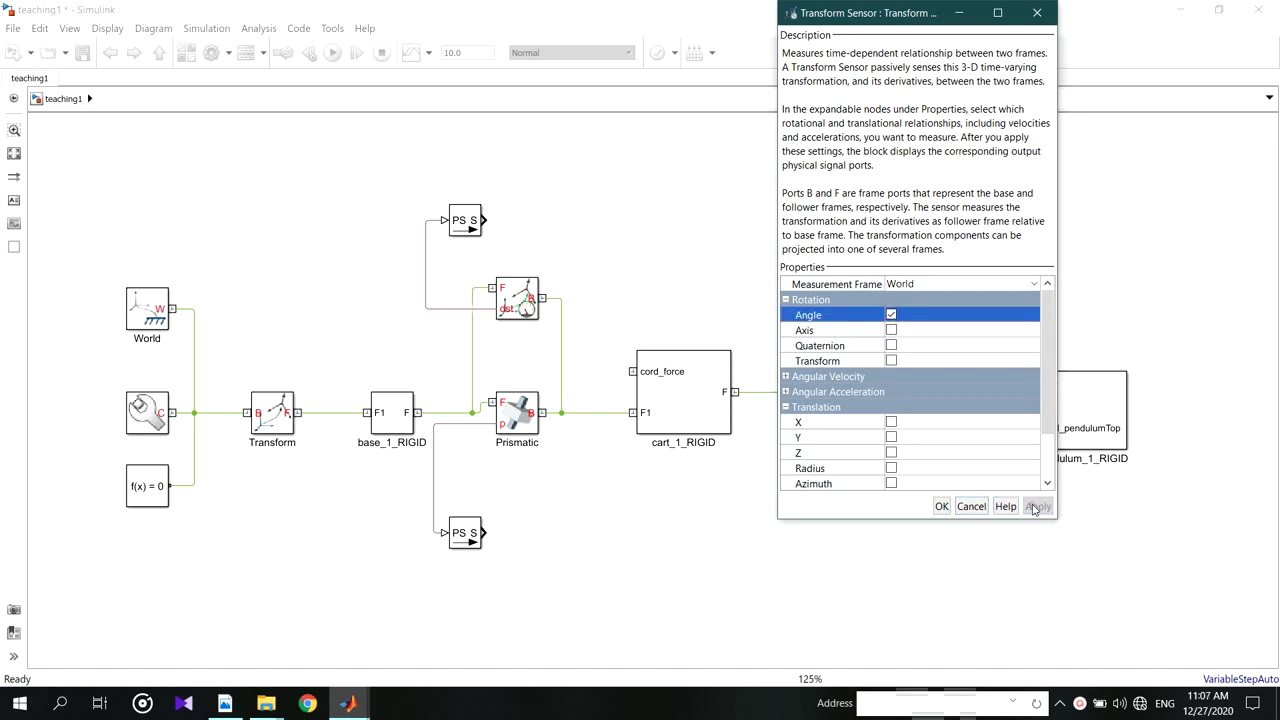
{"action": "left_click", "coordinate": [941, 506]}
{"action": "left_click", "coordinate": [994, 271]}
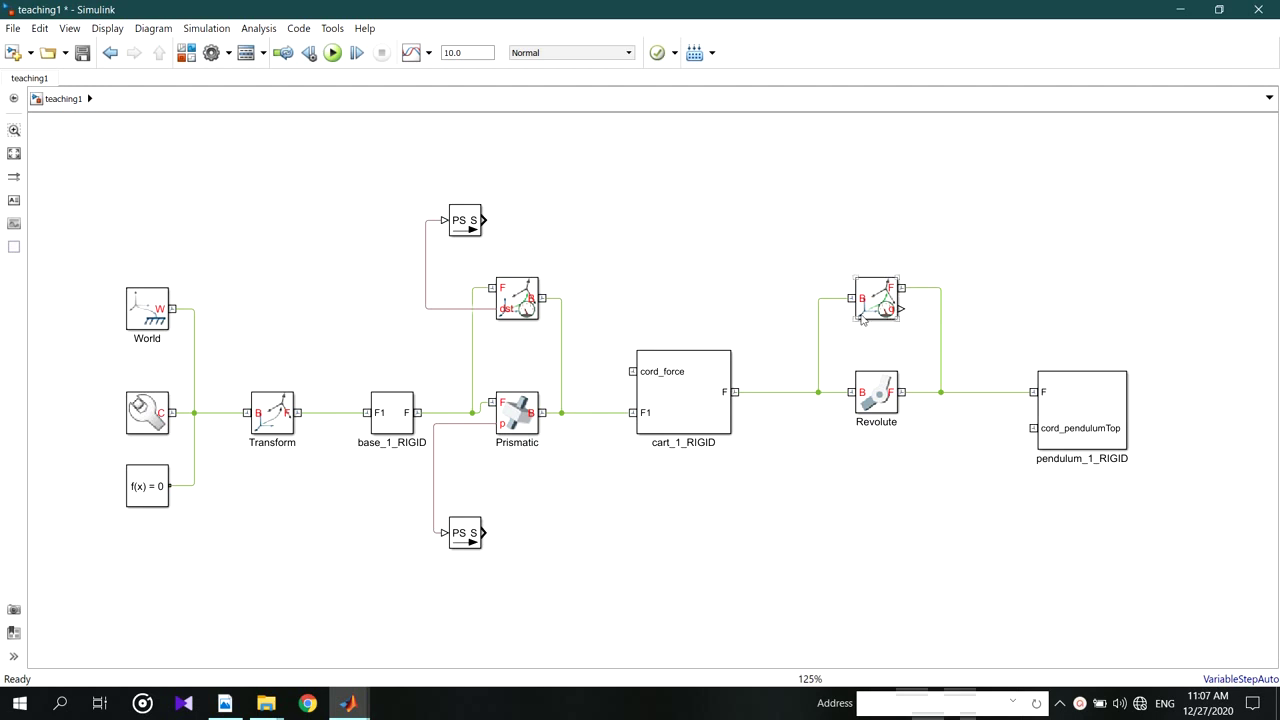
- Copy a PS-Simulink Converter beside Transform Sensor1 and connect the sensor's angle output to it
{"action": "left_click_drag", "start_coordinate": [457, 222], "coordinate": [963, 257]}
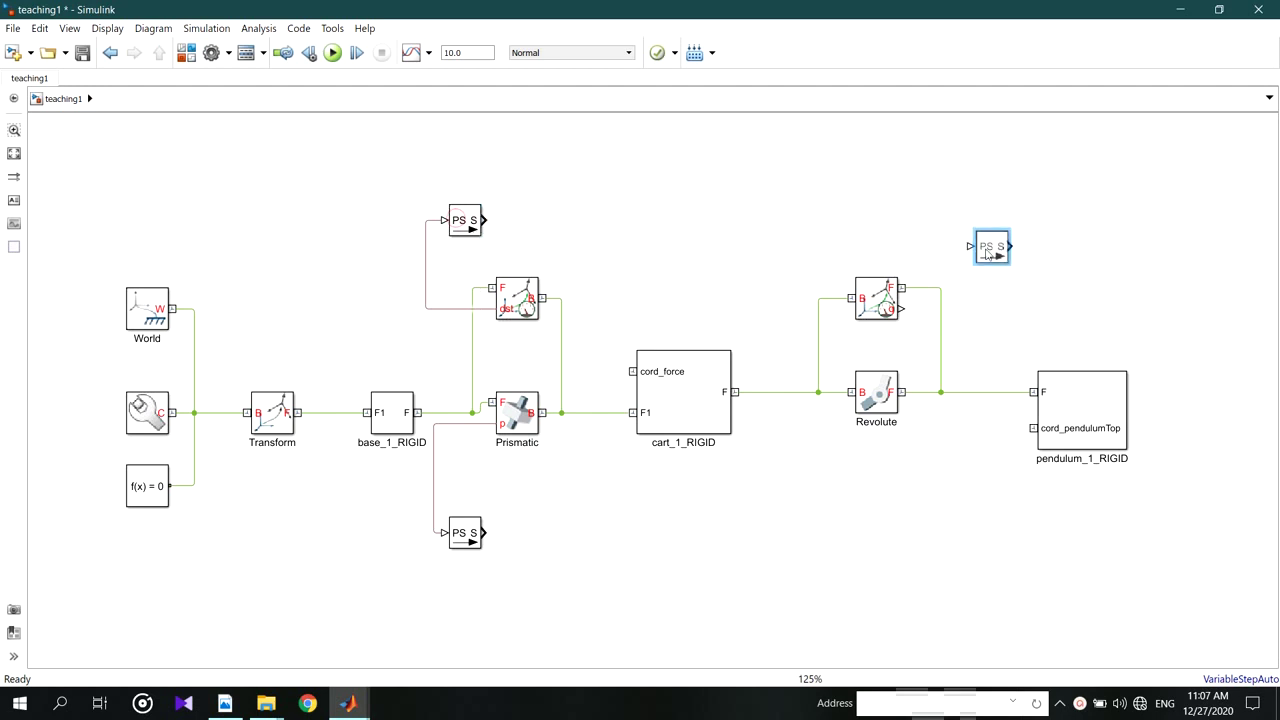
{"action": "left_click_drag", "start_coordinate": [900, 309], "coordinate": [972, 250]}
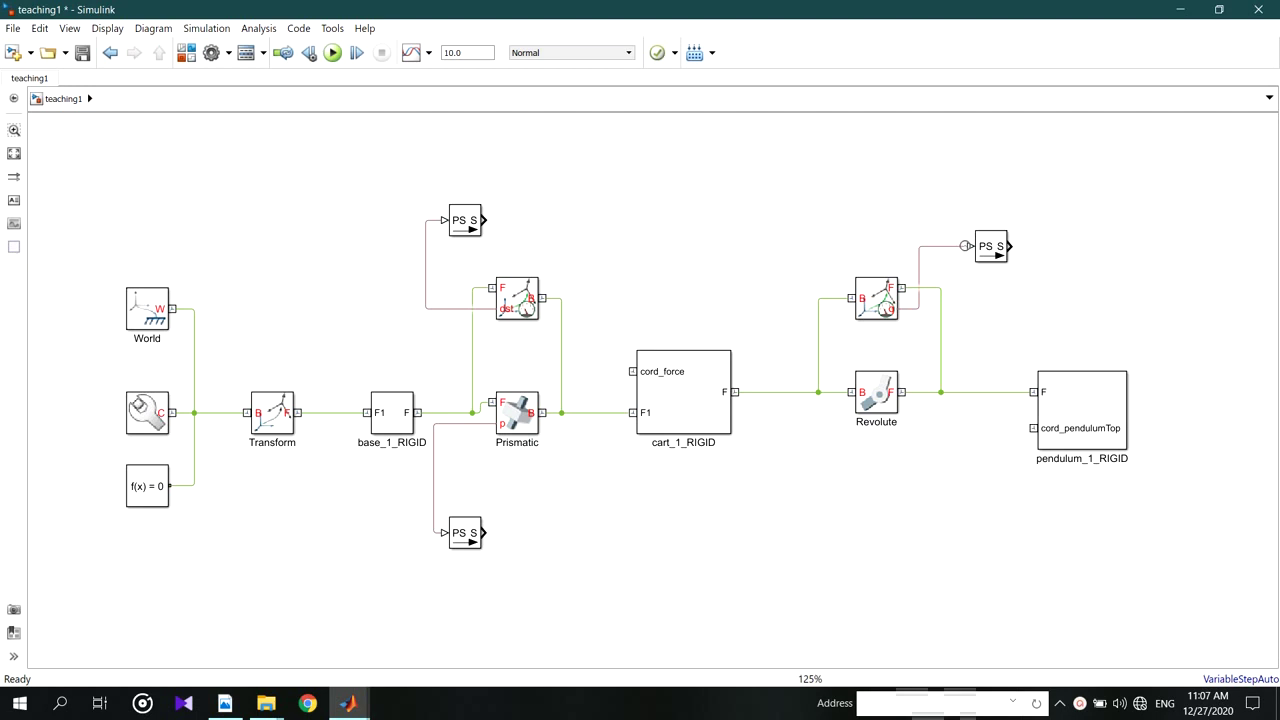
{"action": "left_click_drag", "start_coordinate": [965, 246], "coordinate": [969, 246]}
- Enable the rotation Axis measurement on Transform Sensor1 alongside Angle, adding an output port
{"action": "double_click", "coordinate": [873, 295]}
{"action": "left_click", "coordinate": [968, 510]}
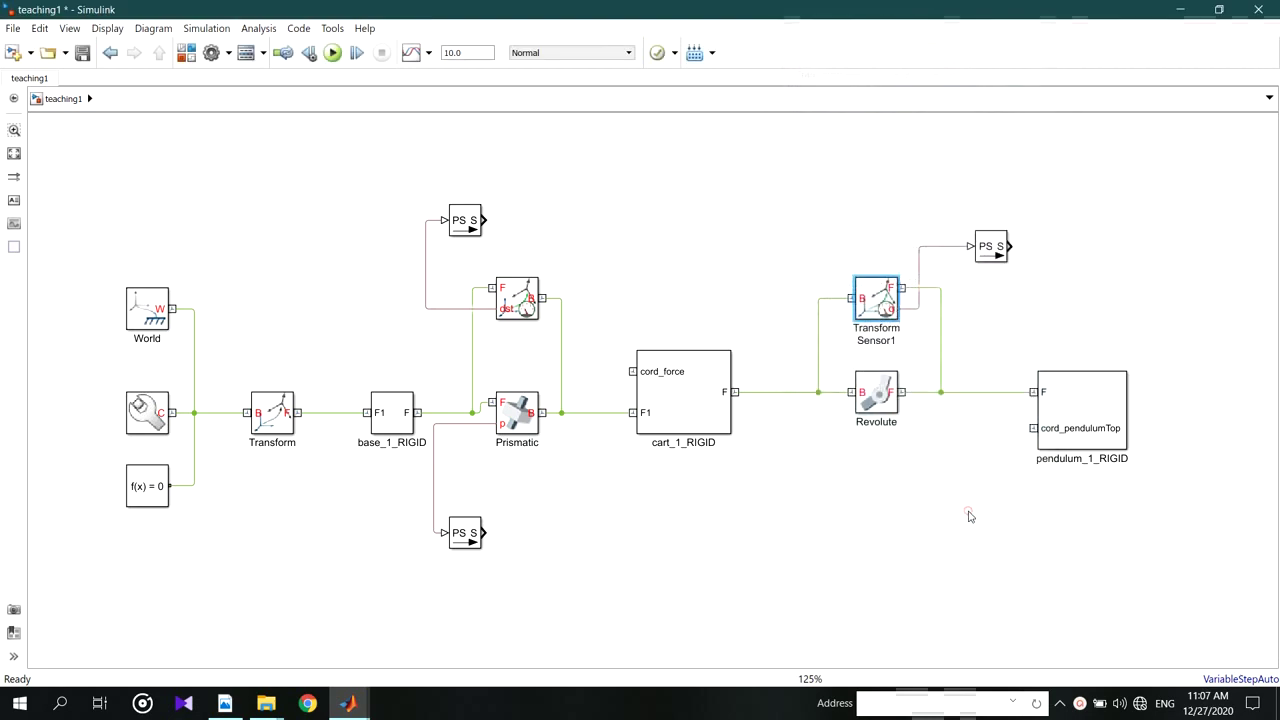
{"action": "double_click", "coordinate": [886, 311]}
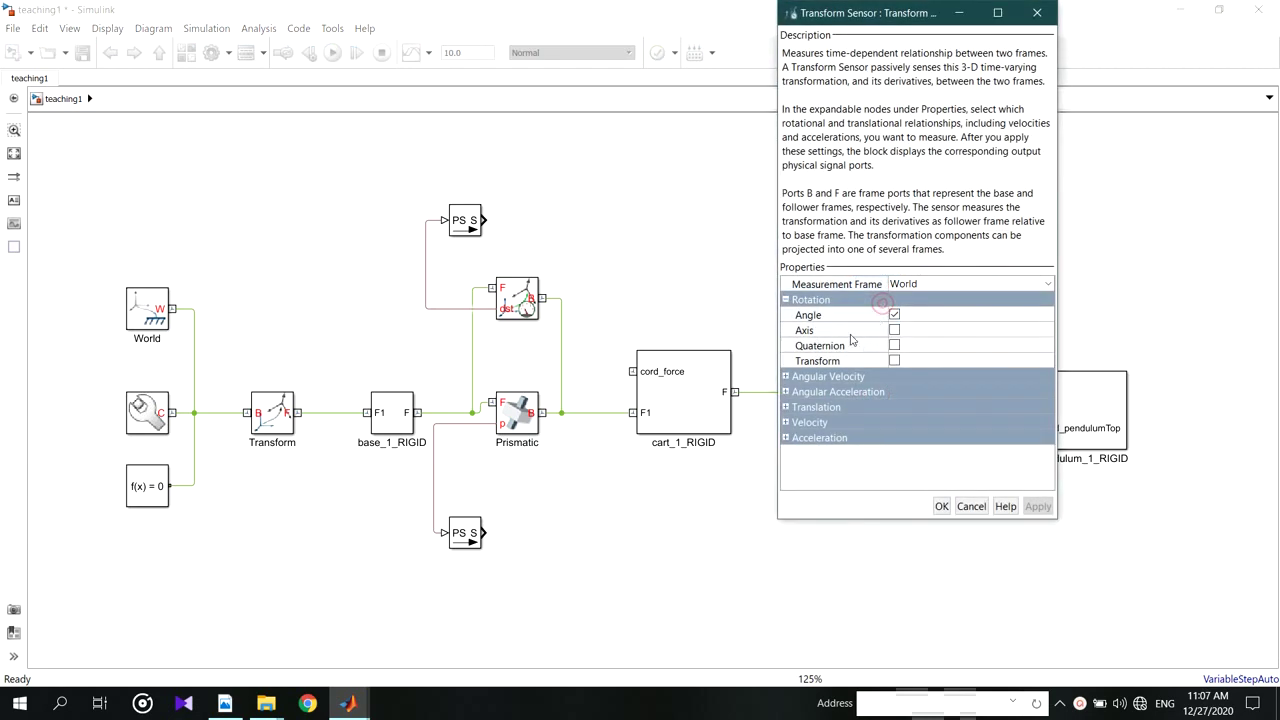
{"action": "left_click", "coordinate": [894, 331]}
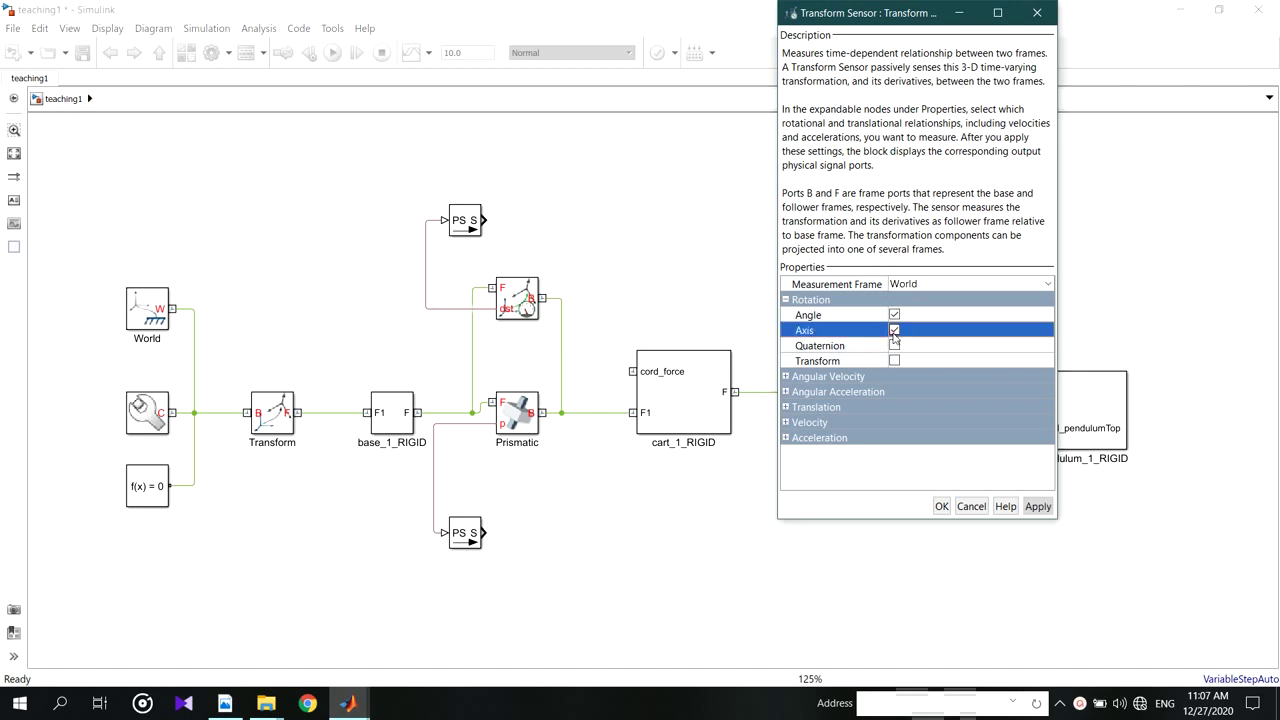
{"action": "left_click", "coordinate": [940, 506]}
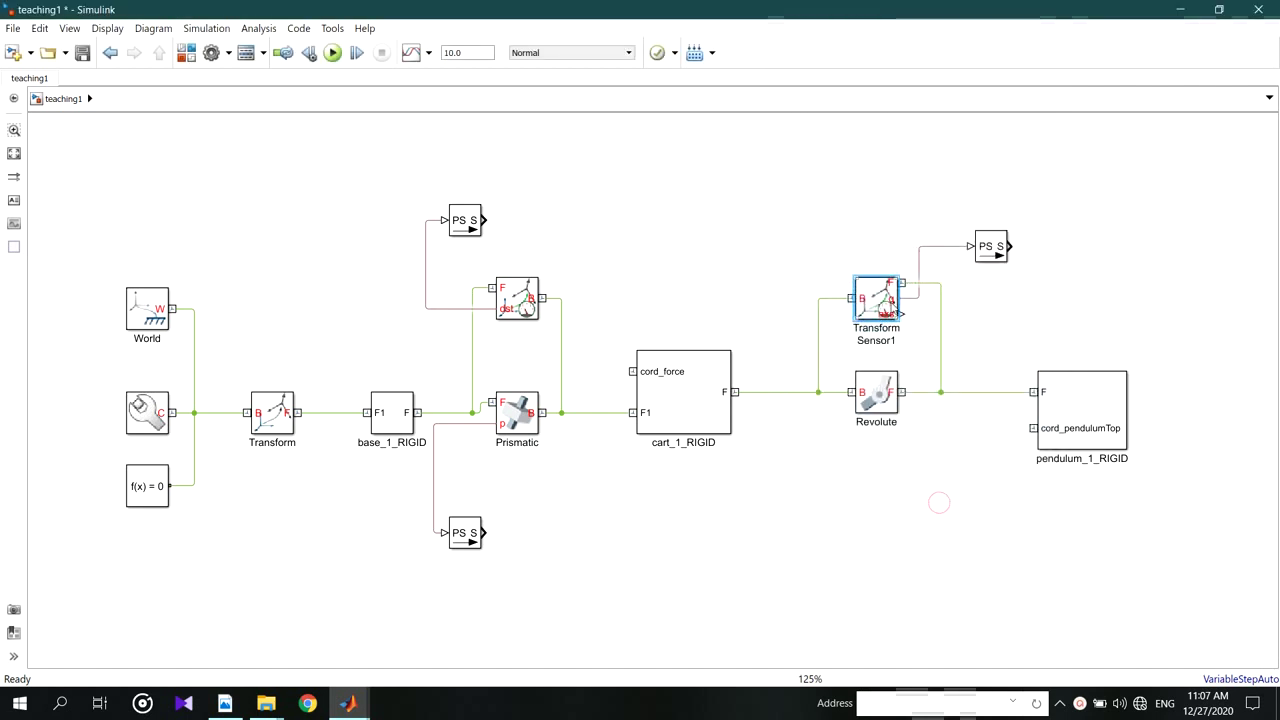